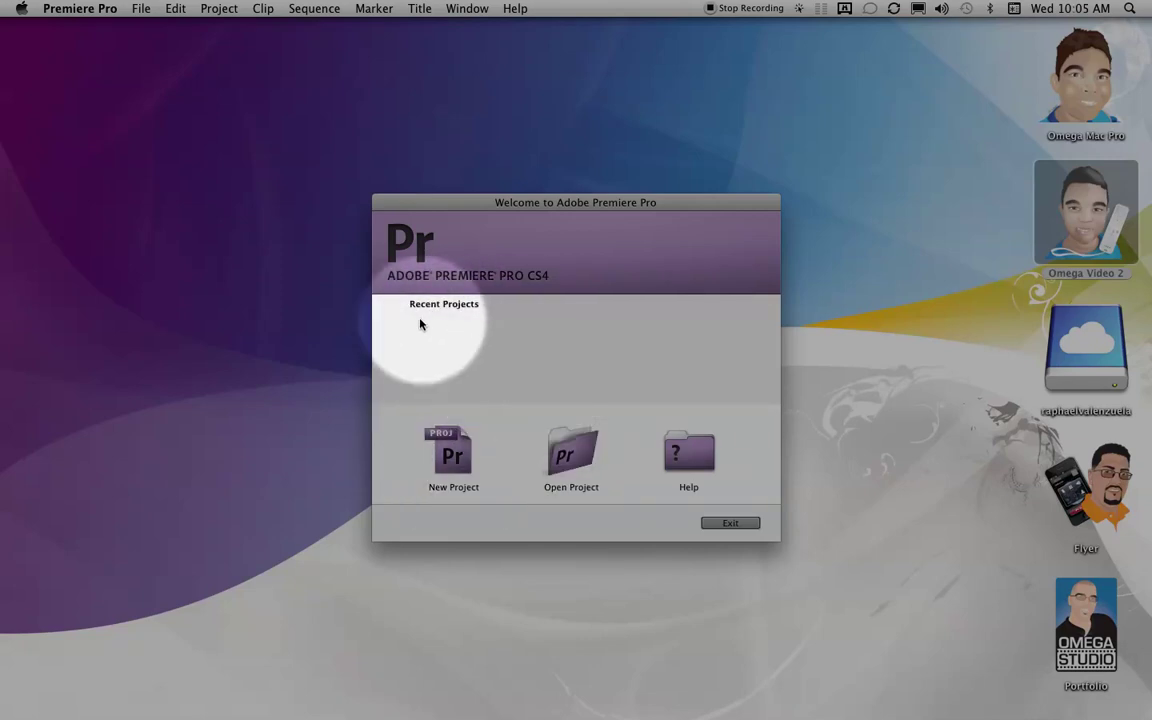
# - Start a new project and review the available video display, audio display and capture format options
pyautogui.click(455, 457)
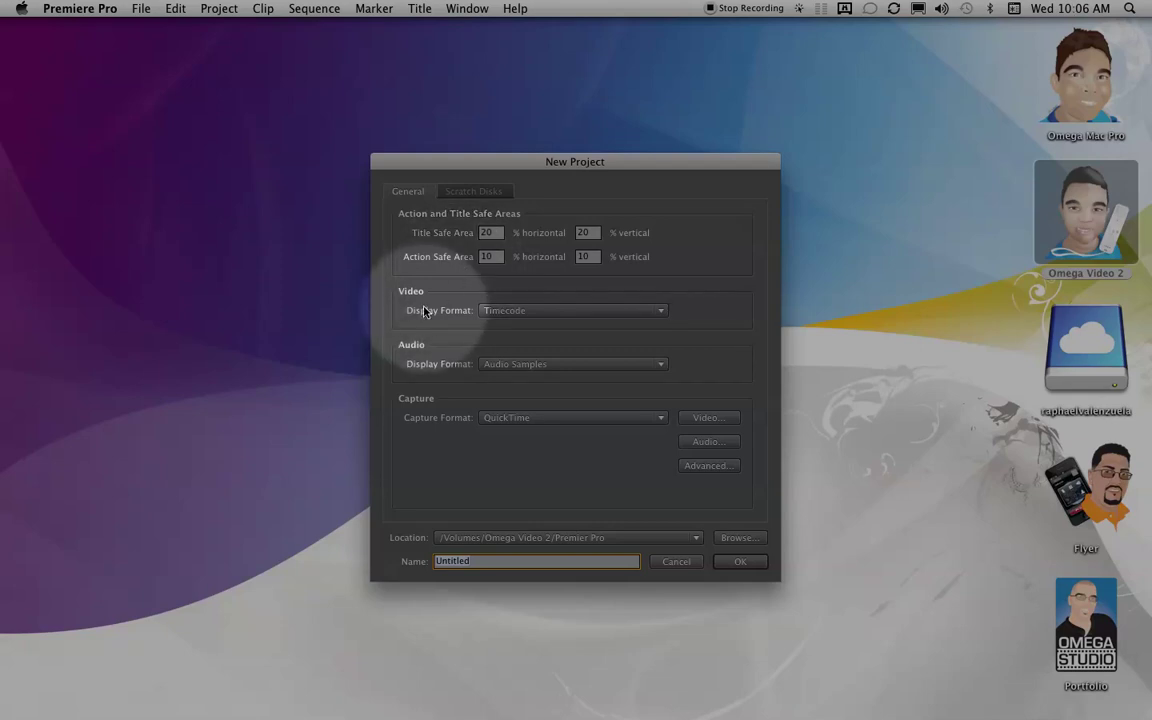
pyautogui.click(505, 313)
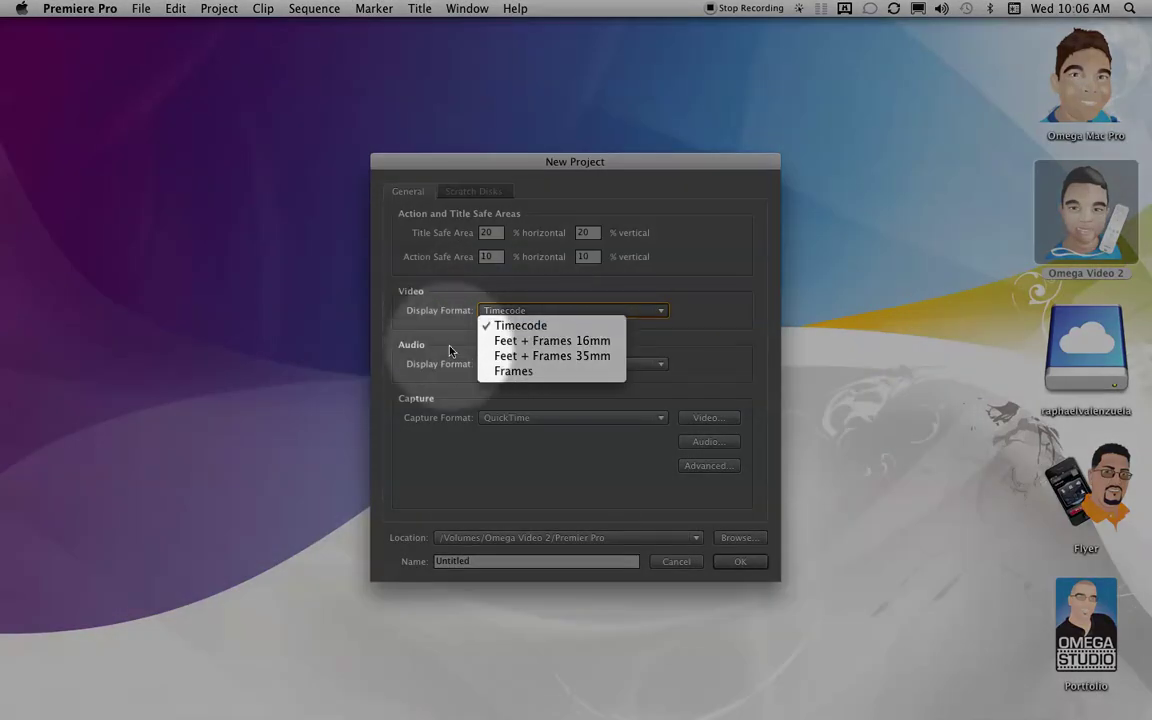
pyautogui.click(435, 362)
pyautogui.click(524, 365)
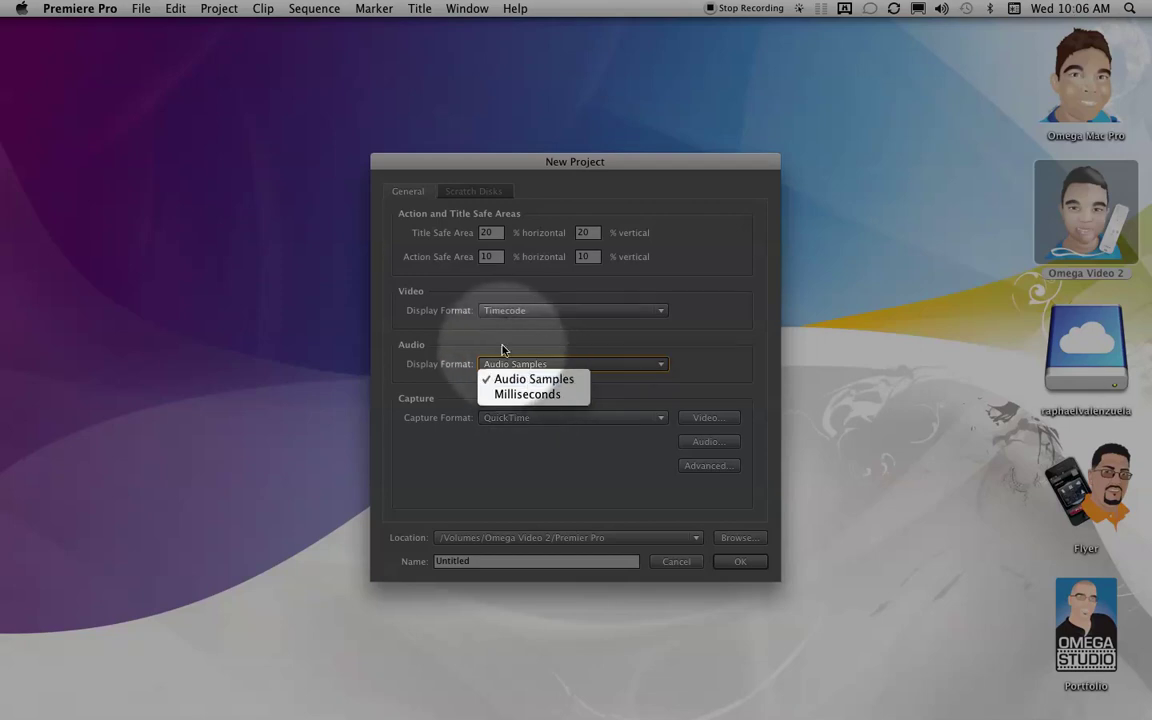
pyautogui.click(505, 362)
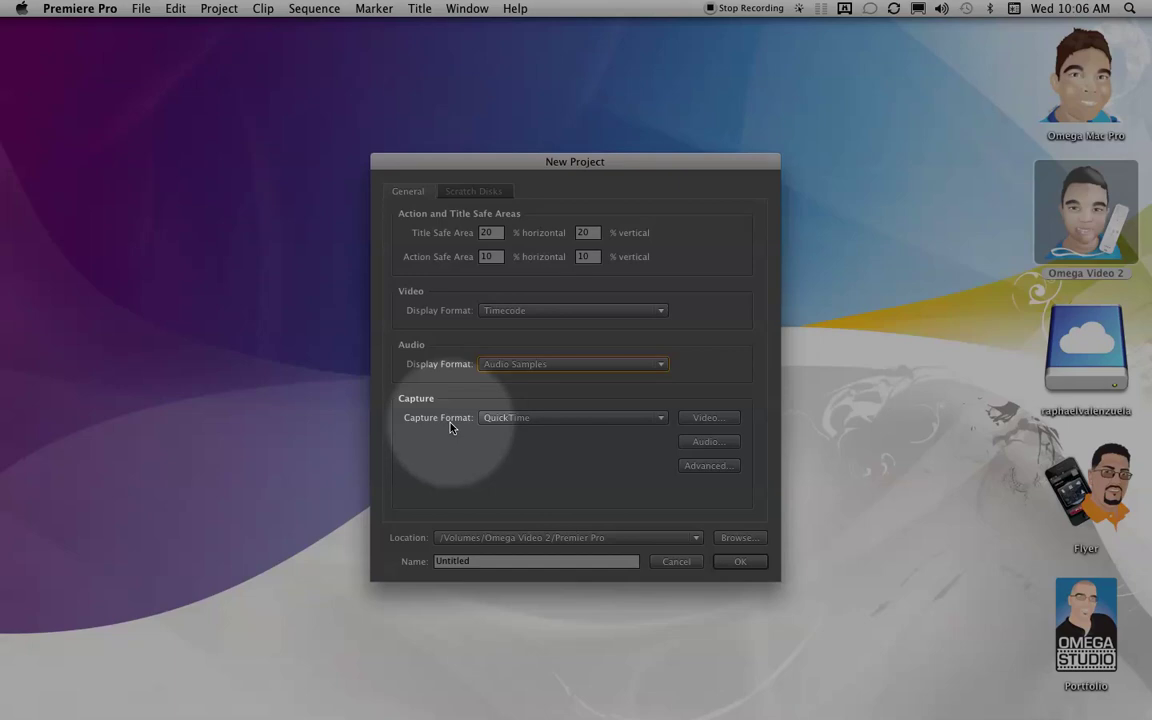
pyautogui.click(529, 419)
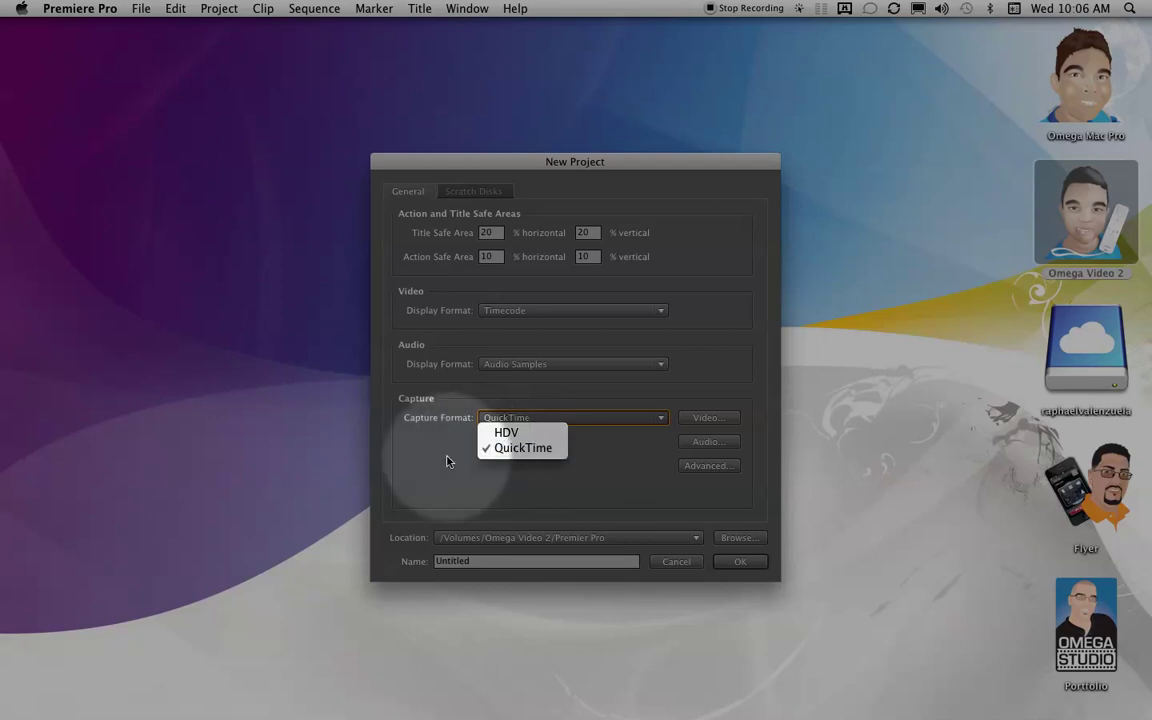
pyautogui.click(437, 480)
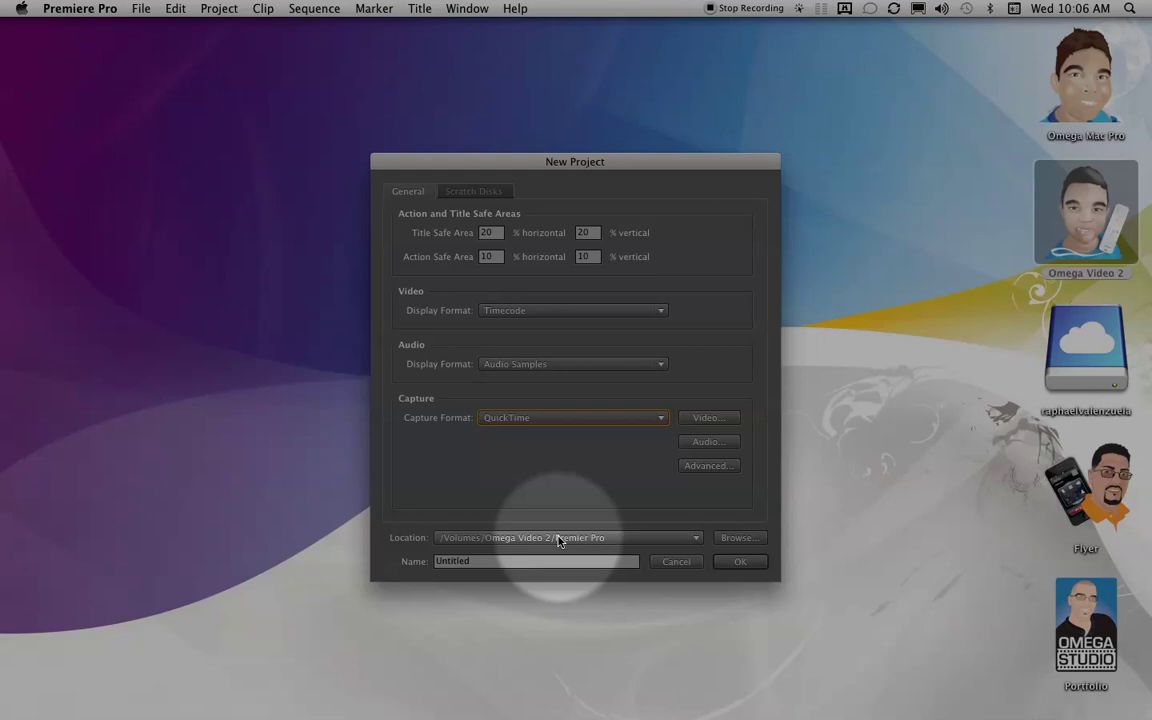
# - Create a folder named Ppro Pro on the Omega Video 2 drive and set it as the project location
pyautogui.click(731, 539)
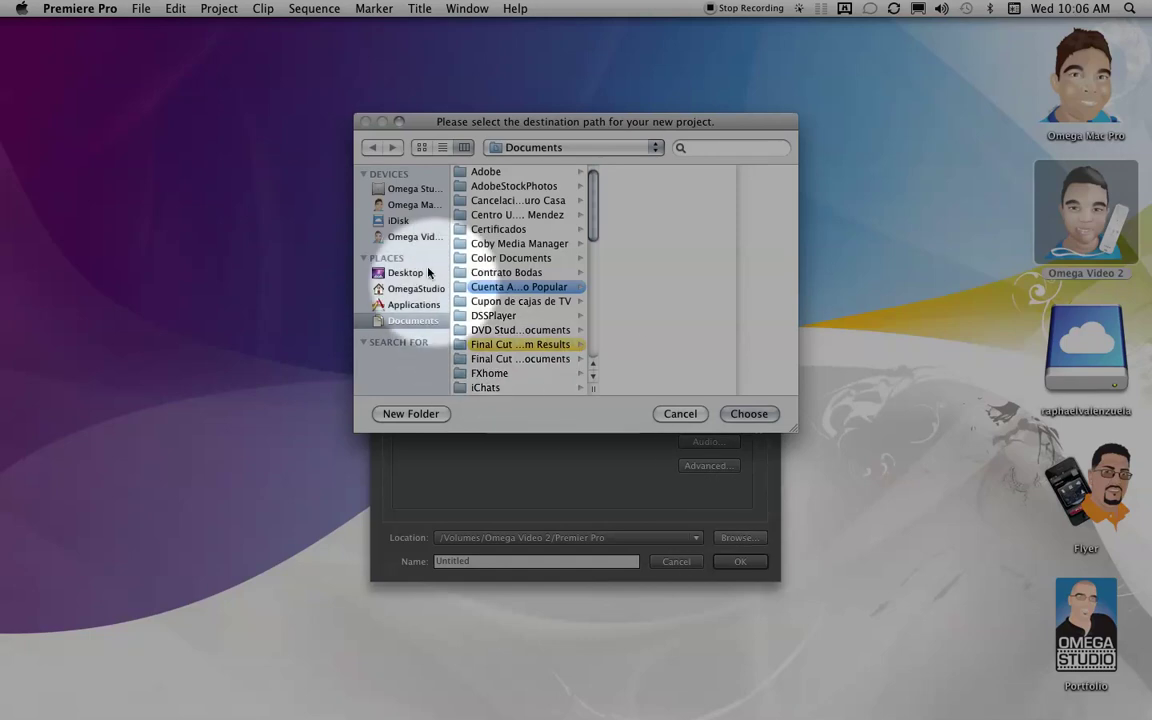
pyautogui.moveTo(451, 245); pyautogui.dragTo(513, 245)
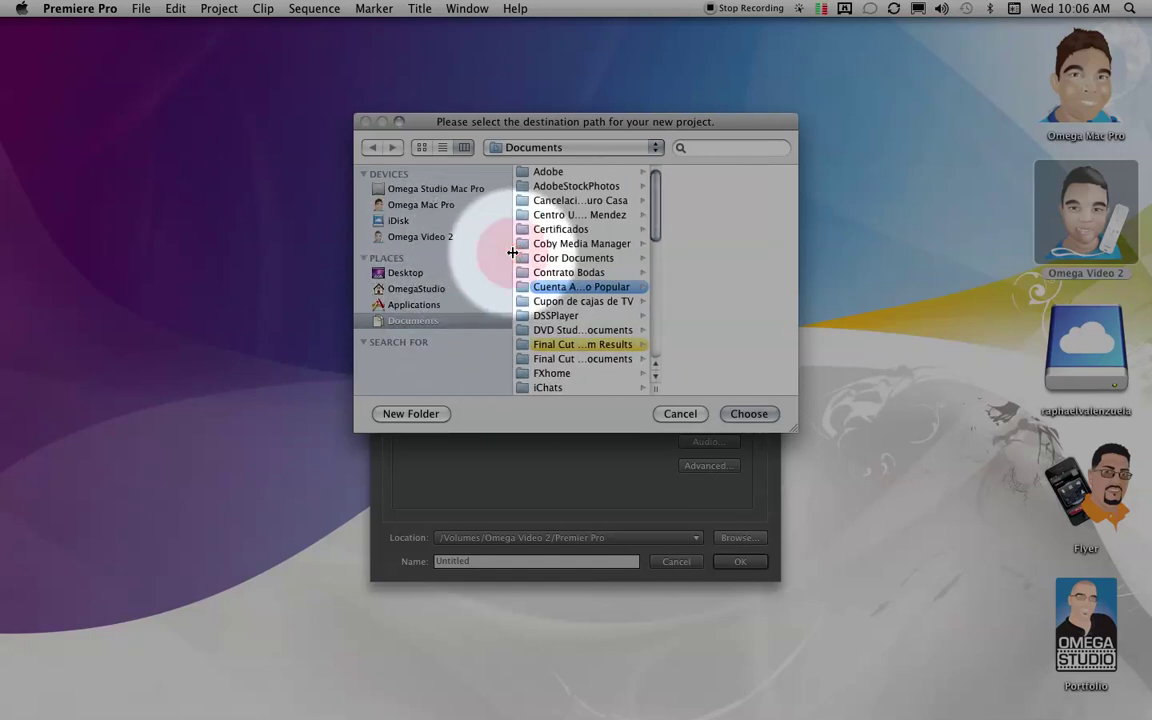
pyautogui.click(405, 237)
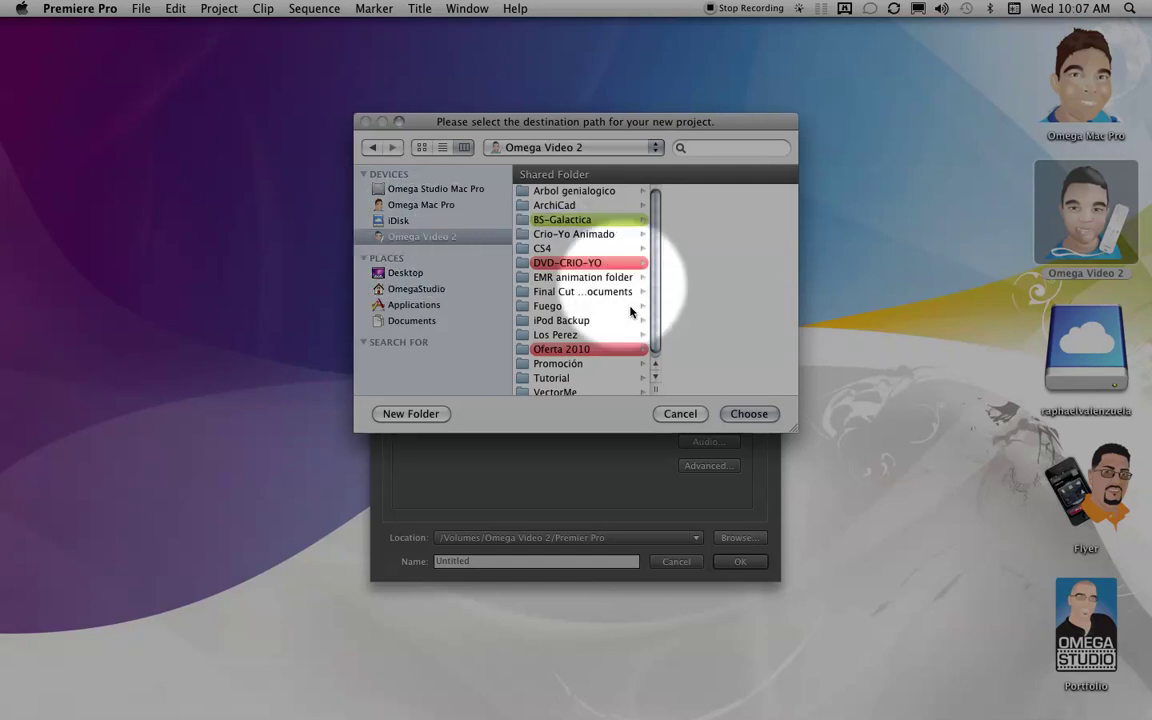
pyautogui.click(410, 414)
pyautogui.write('P')
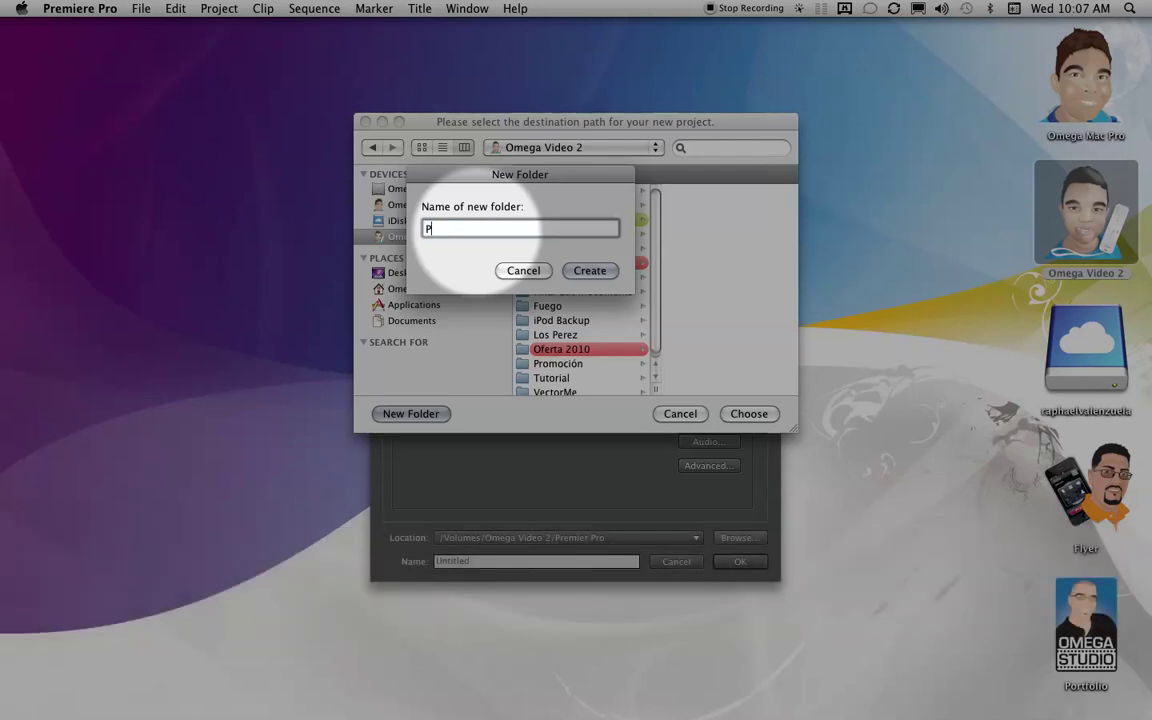
pyautogui.write('pro Pro')
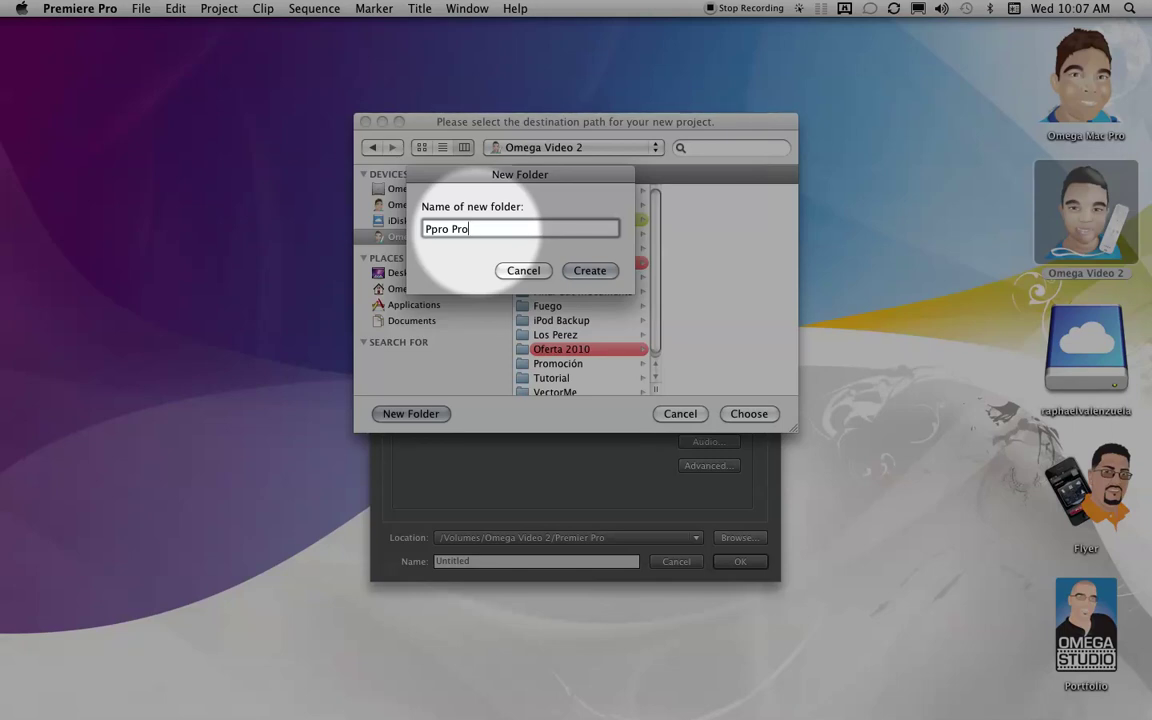
pyautogui.click(590, 270)
pyautogui.moveTo(540, 389); pyautogui.dragTo(552, 389)
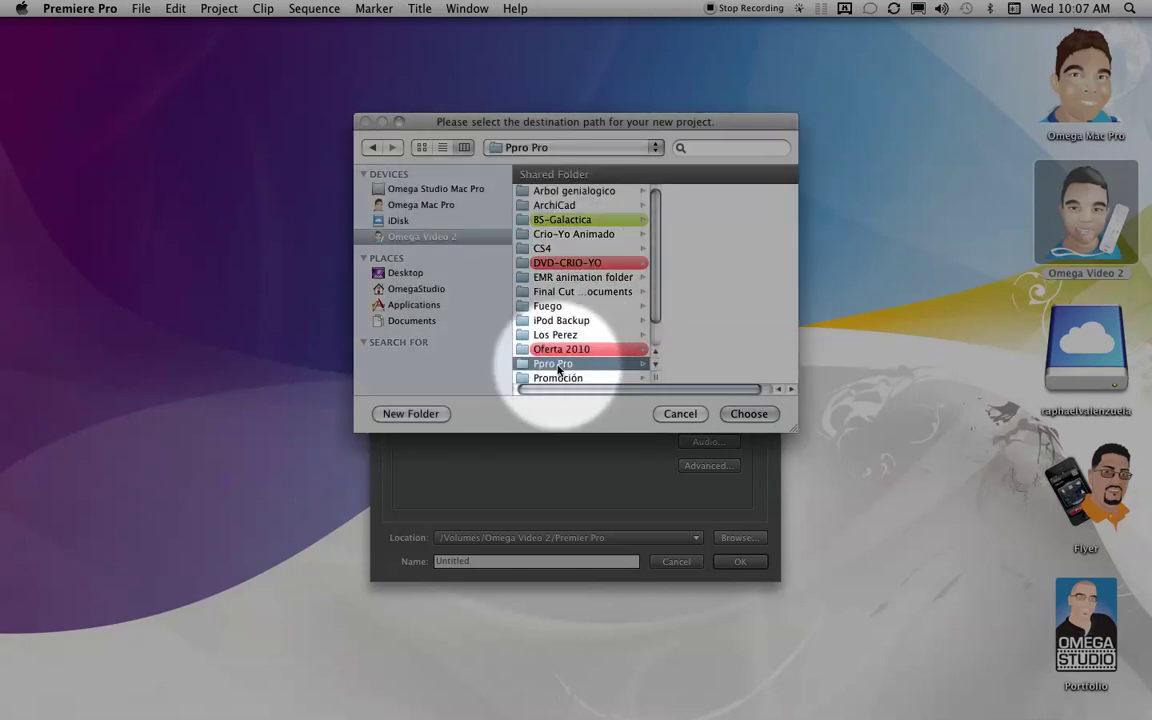
pyautogui.click(748, 412)
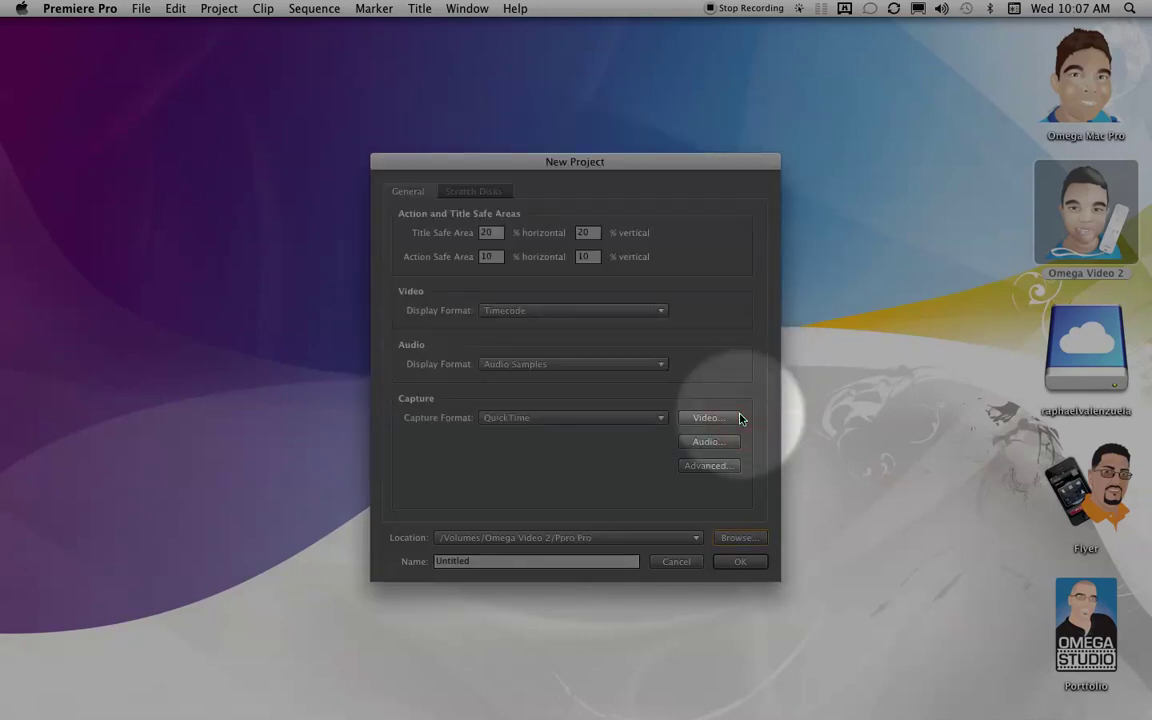
# - Name the new project Settings
pyautogui.click(480, 561)
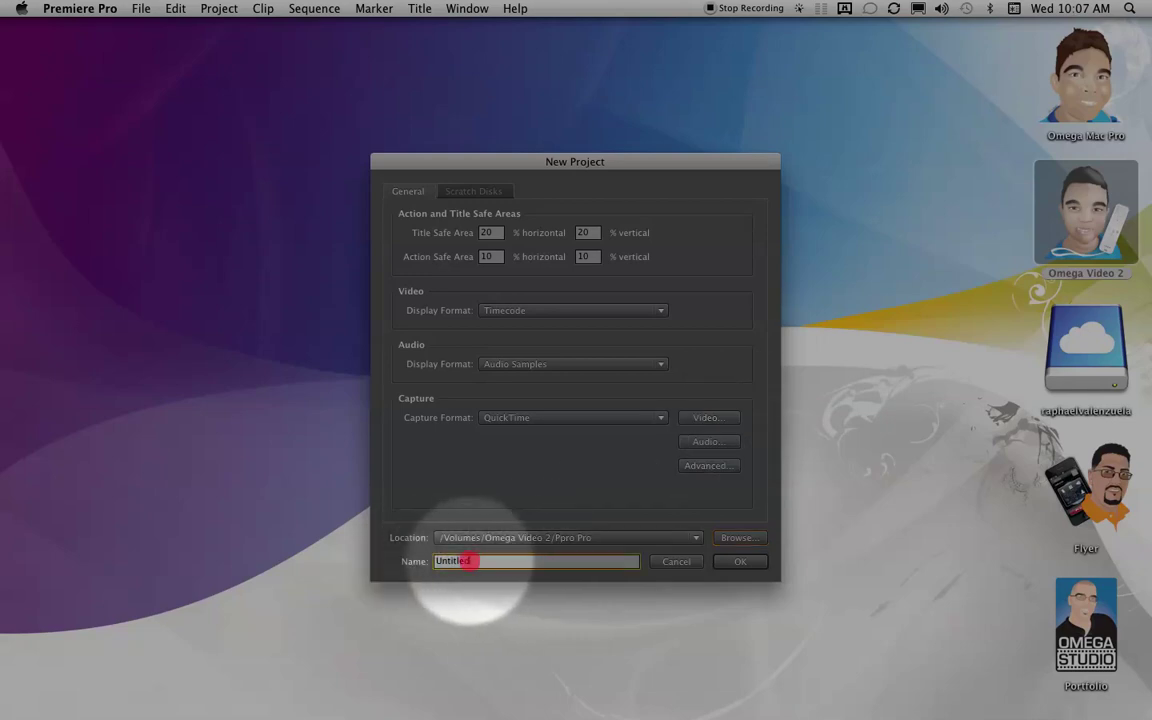
pyautogui.write('Settings')
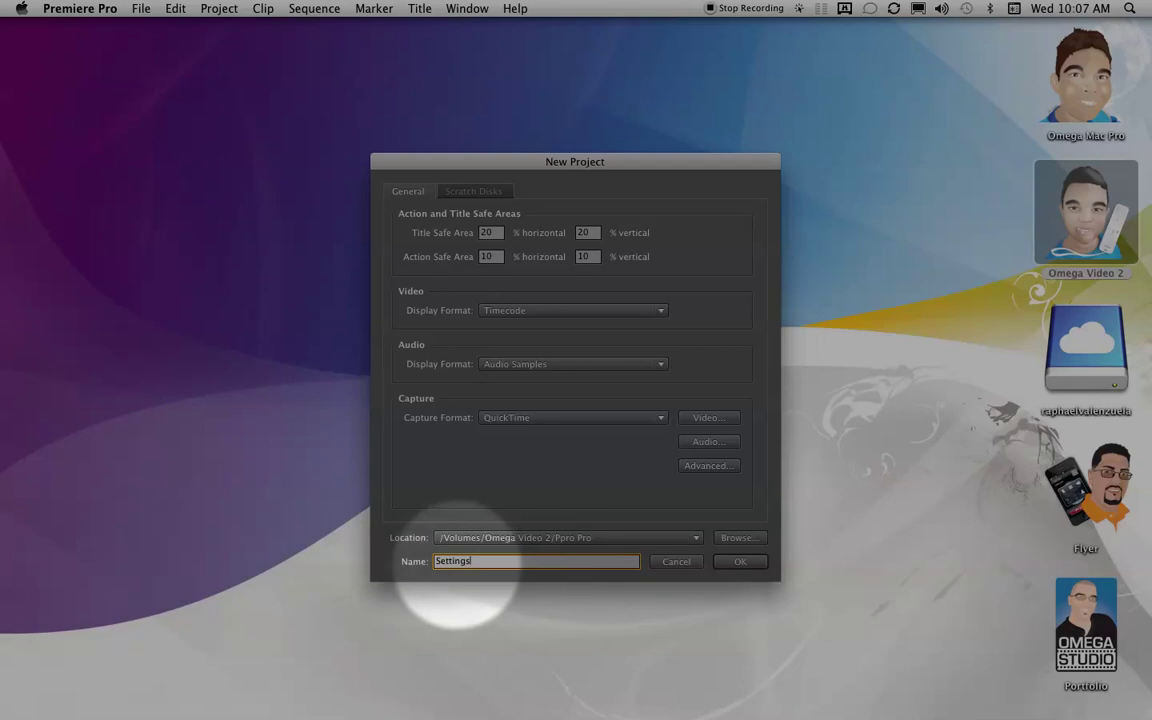
pyautogui.click(737, 564)
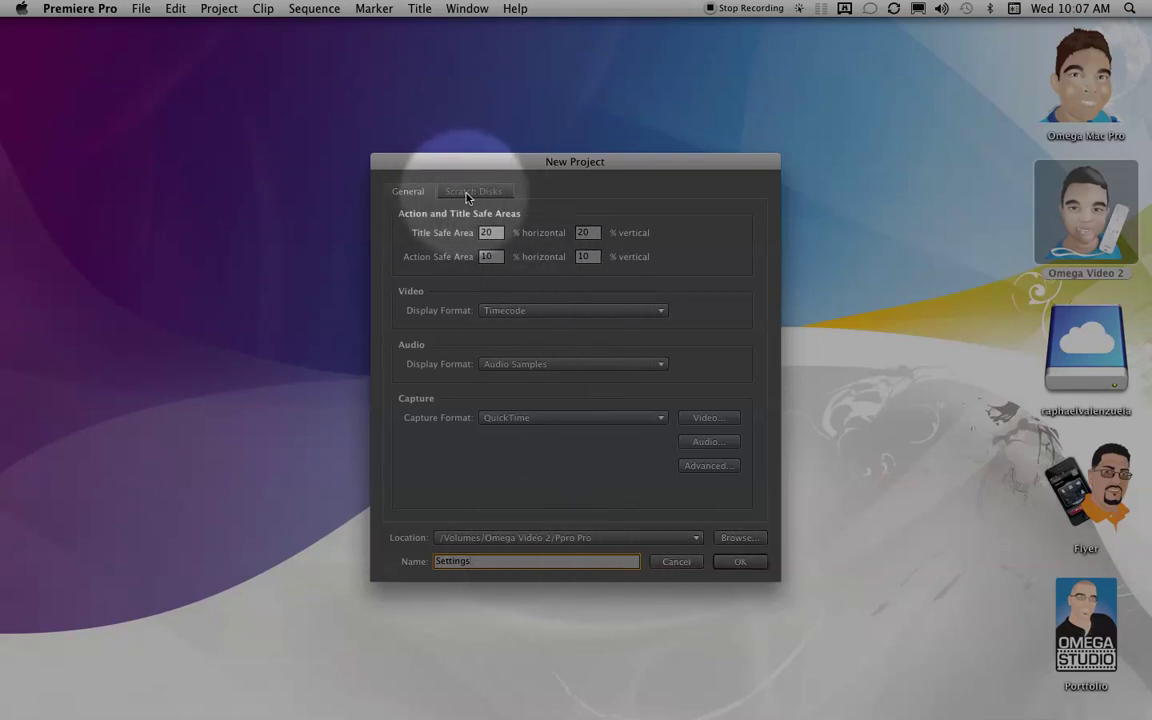
# - Set the Captured Video scratch disk to the Ppro Pro folder on Omega Video 2
pyautogui.click(468, 195)
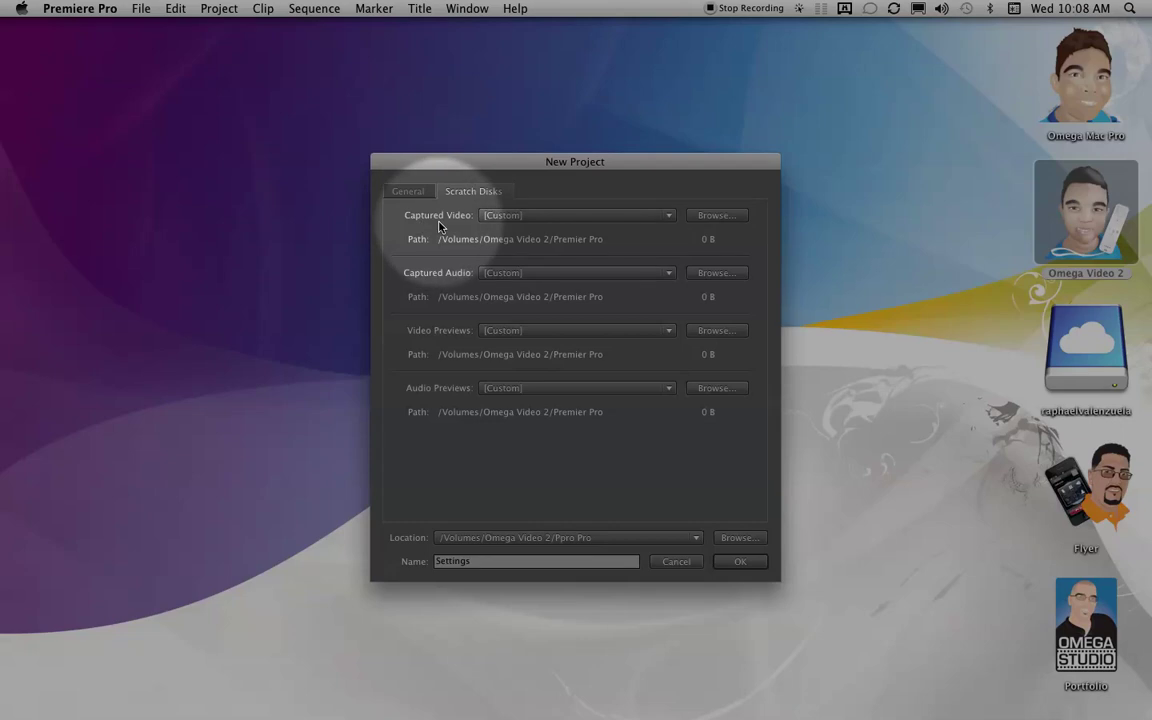
pyautogui.click(703, 216)
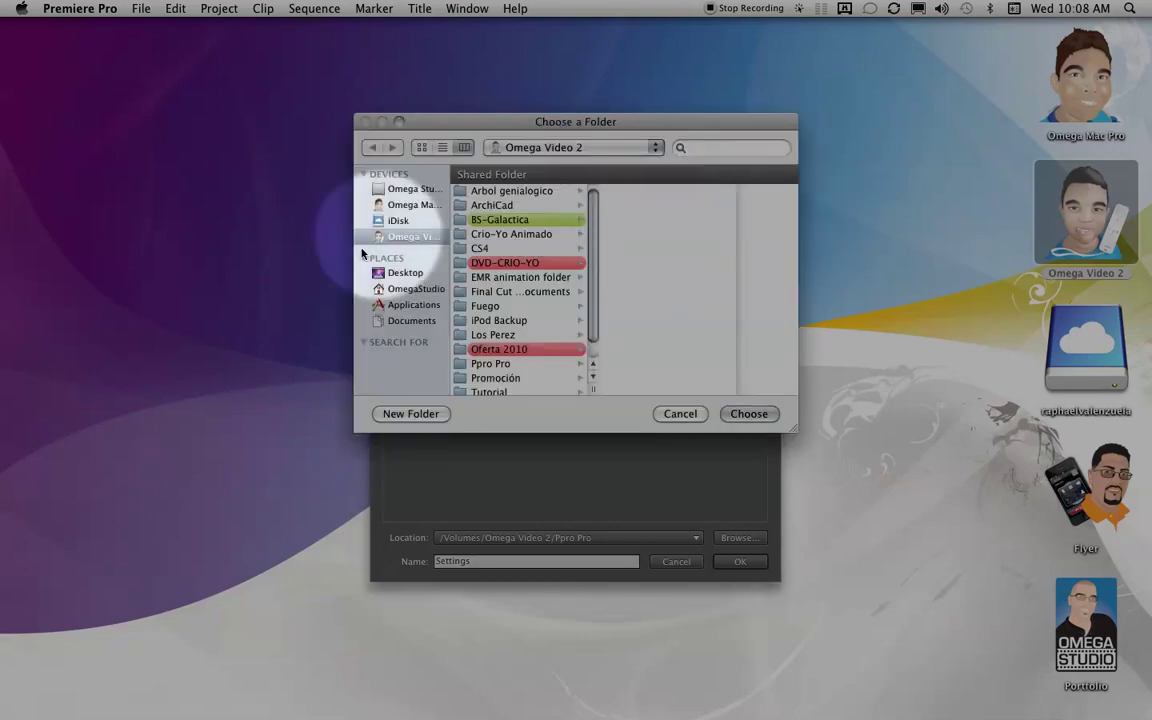
pyautogui.moveTo(451, 240); pyautogui.dragTo(512, 240)
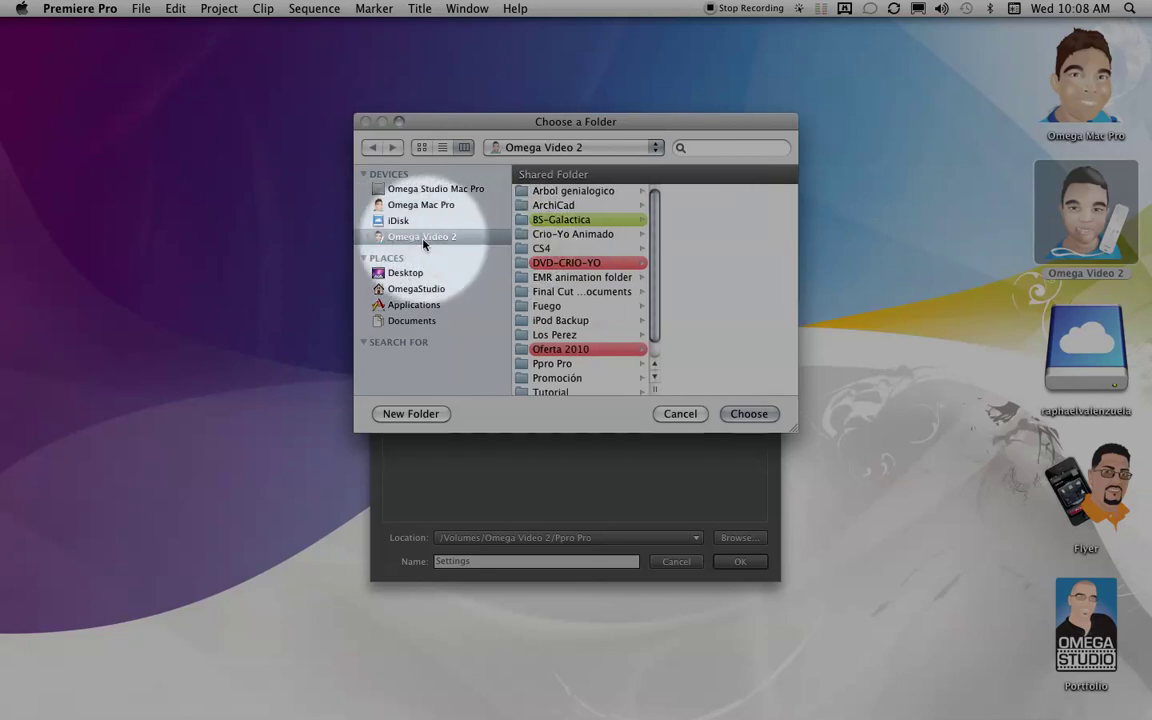
pyautogui.click(554, 365)
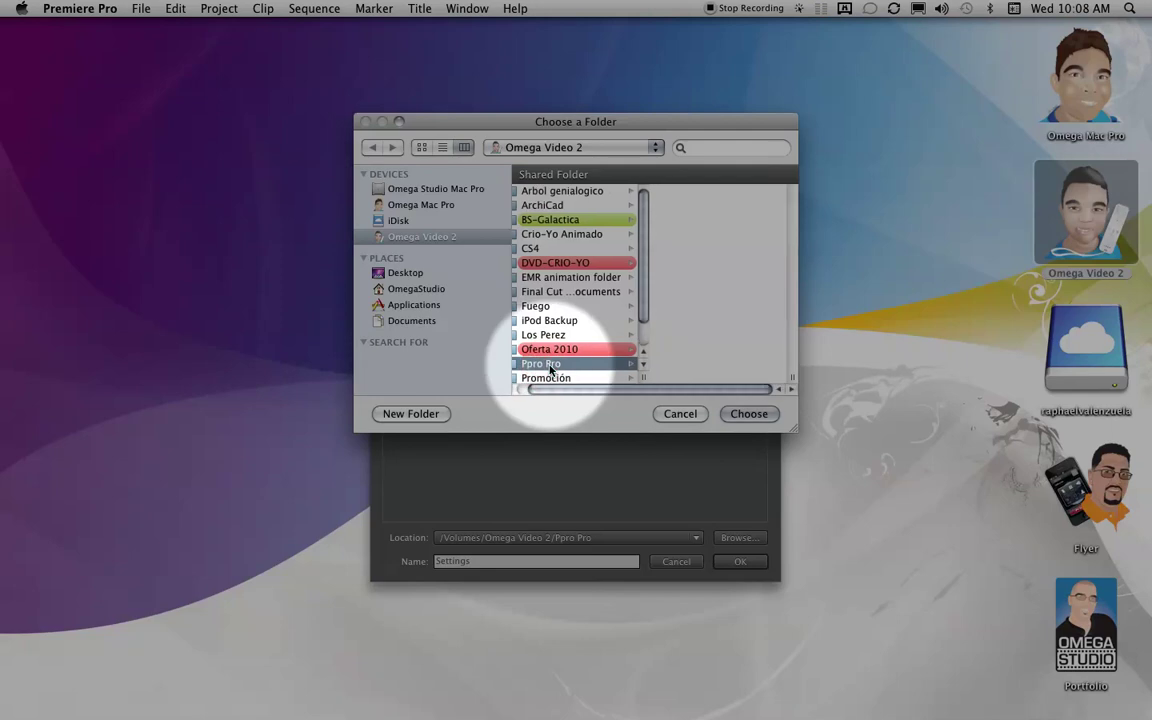
pyautogui.click(749, 413)
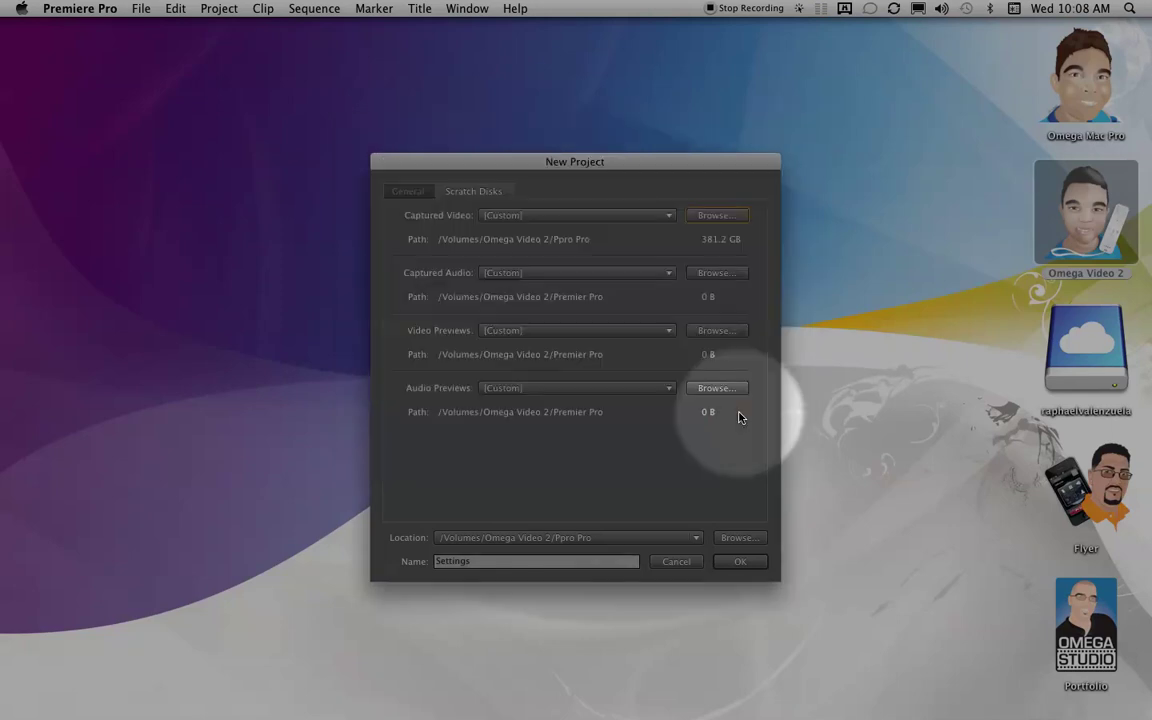
# - Set the Captured Audio scratch disk to the Ppro Pro folder on Omega Video 2
pyautogui.click(710, 275)
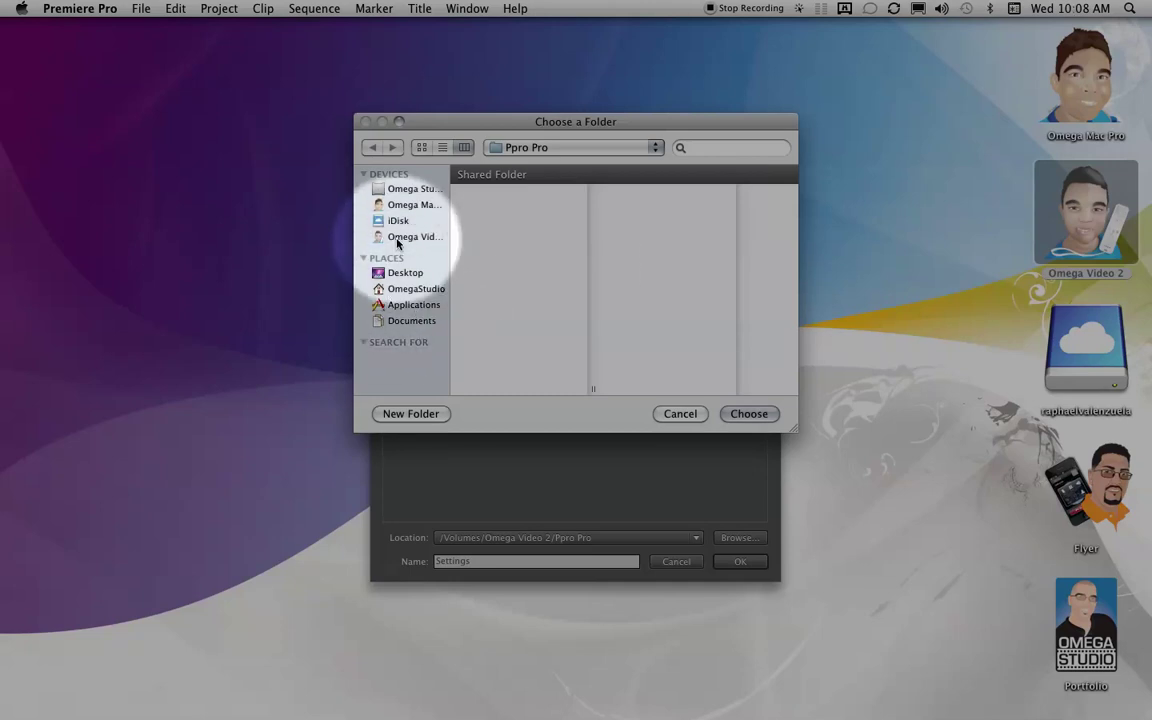
pyautogui.click(410, 237)
pyautogui.click(488, 364)
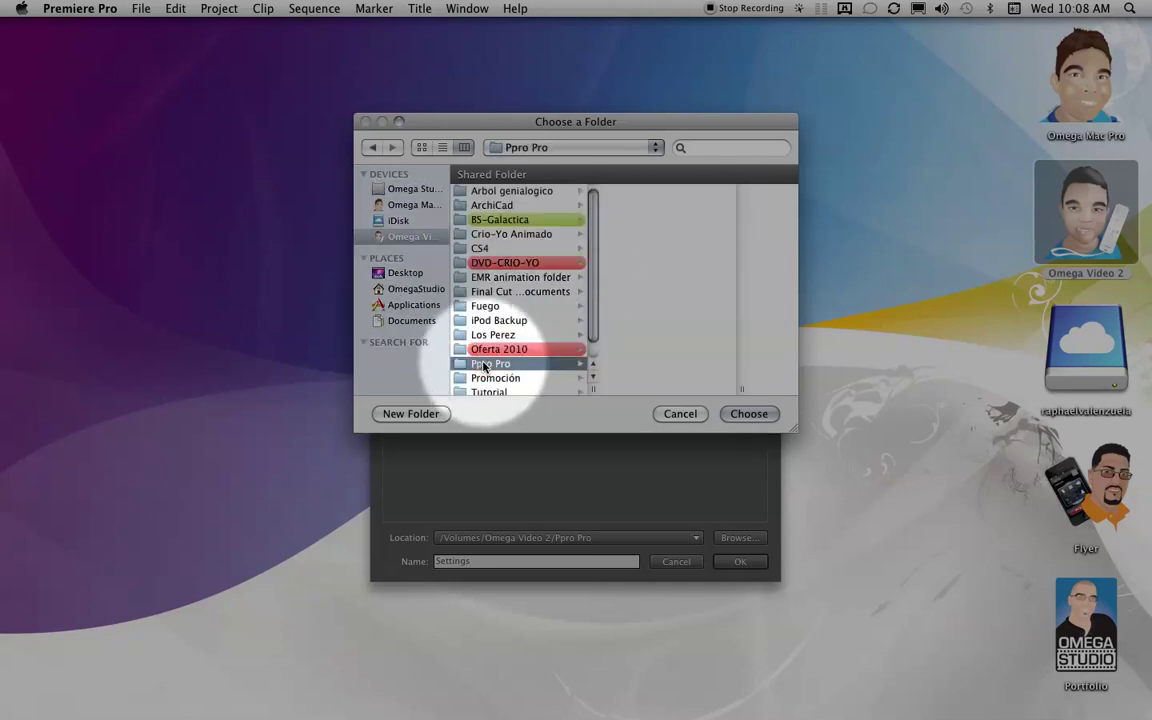
pyautogui.click(731, 414)
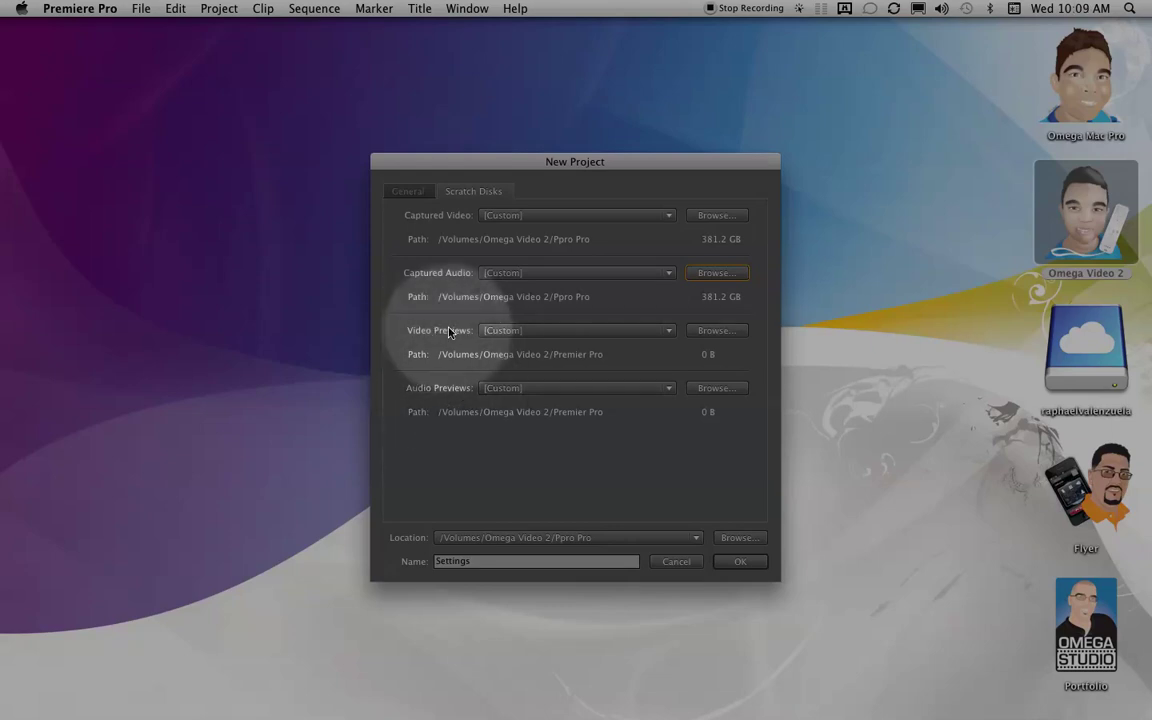
# - Set the Video Previews and Audio Previews scratch disks to the same Ppro Pro folder
pyautogui.click(737, 329)
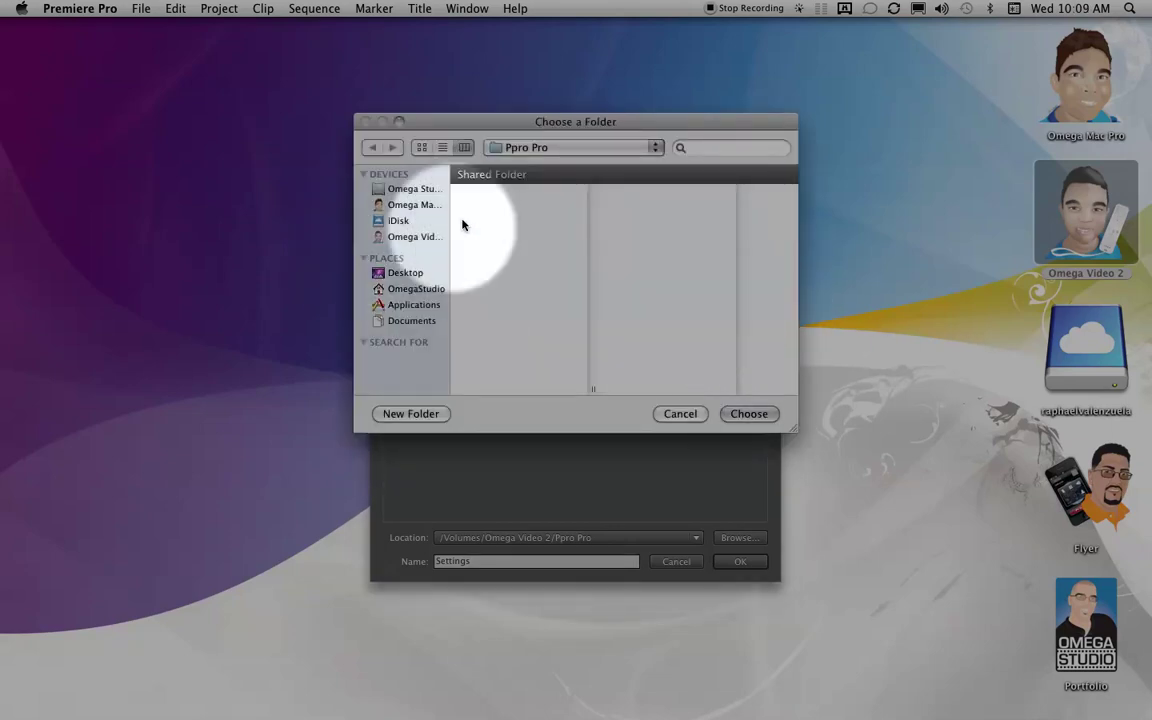
pyautogui.click(746, 414)
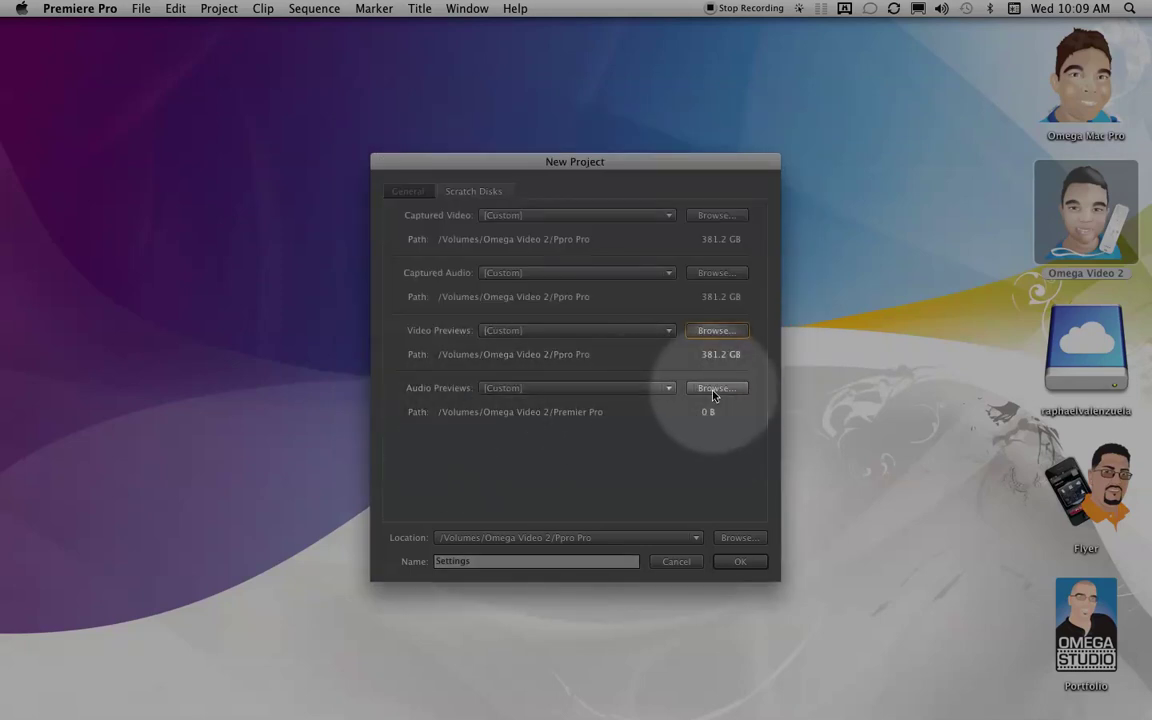
pyautogui.click(718, 389)
pyautogui.click(550, 148)
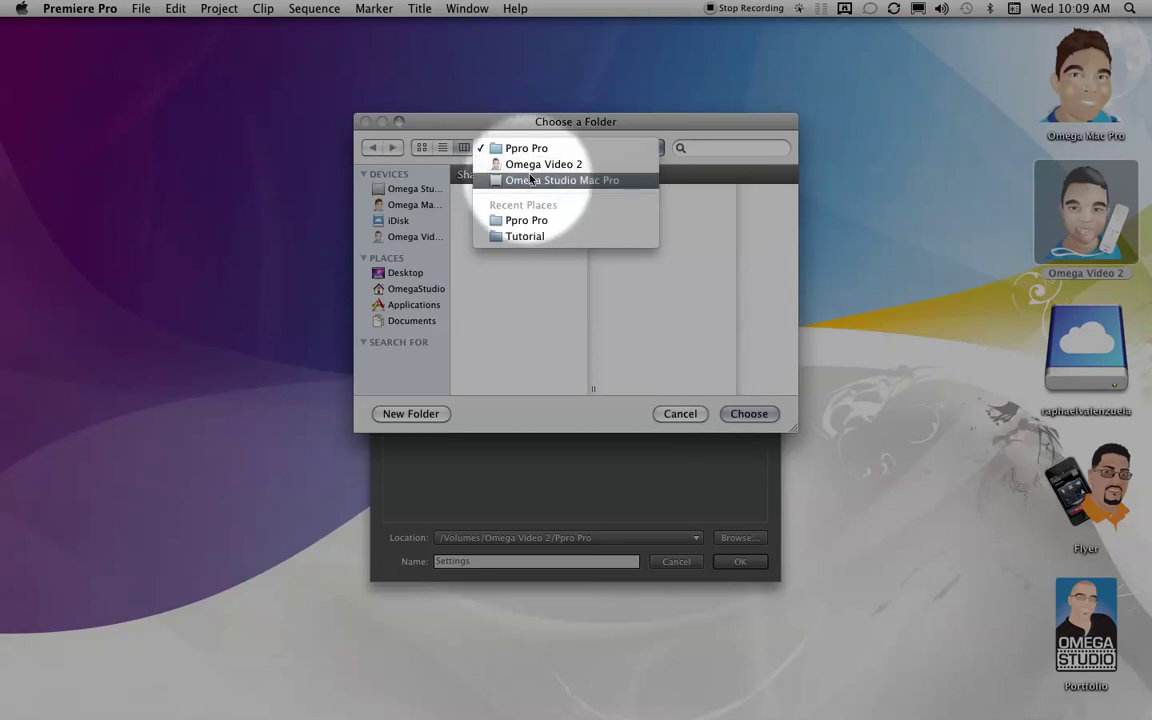
pyautogui.click(748, 413)
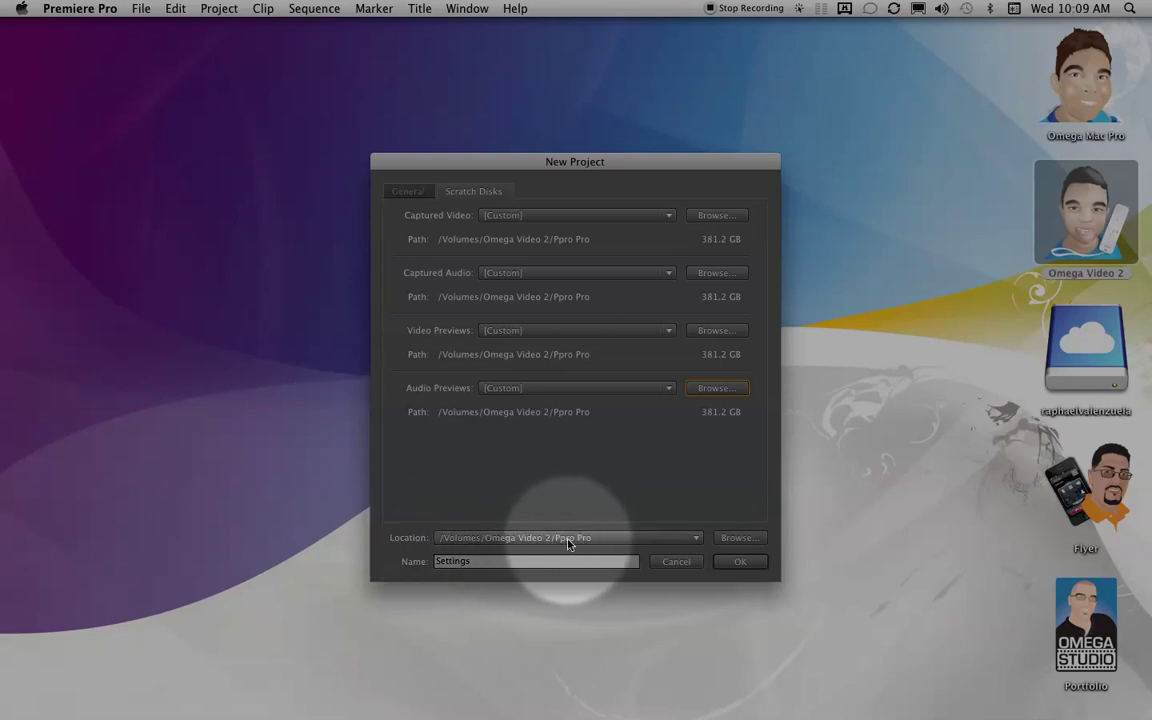
# - Check the project name and create the project with the chosen location and scratch disks
pyautogui.click(474, 562)
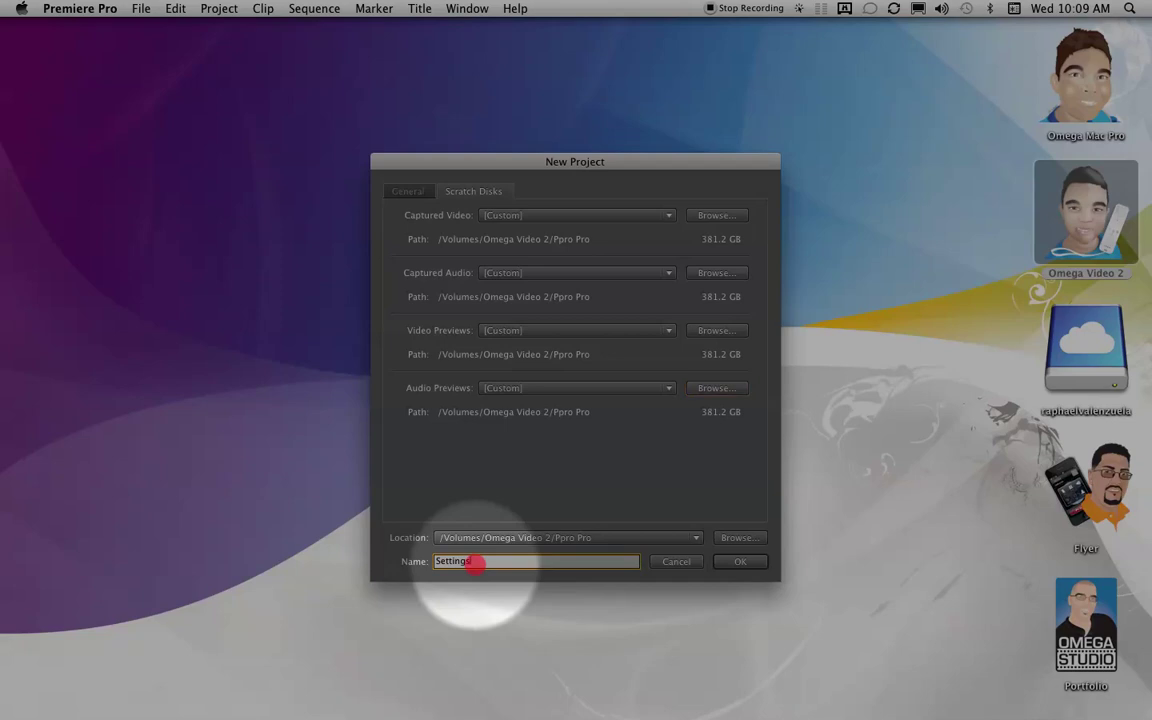
pyautogui.moveTo(470, 562); pyautogui.dragTo(426, 563)
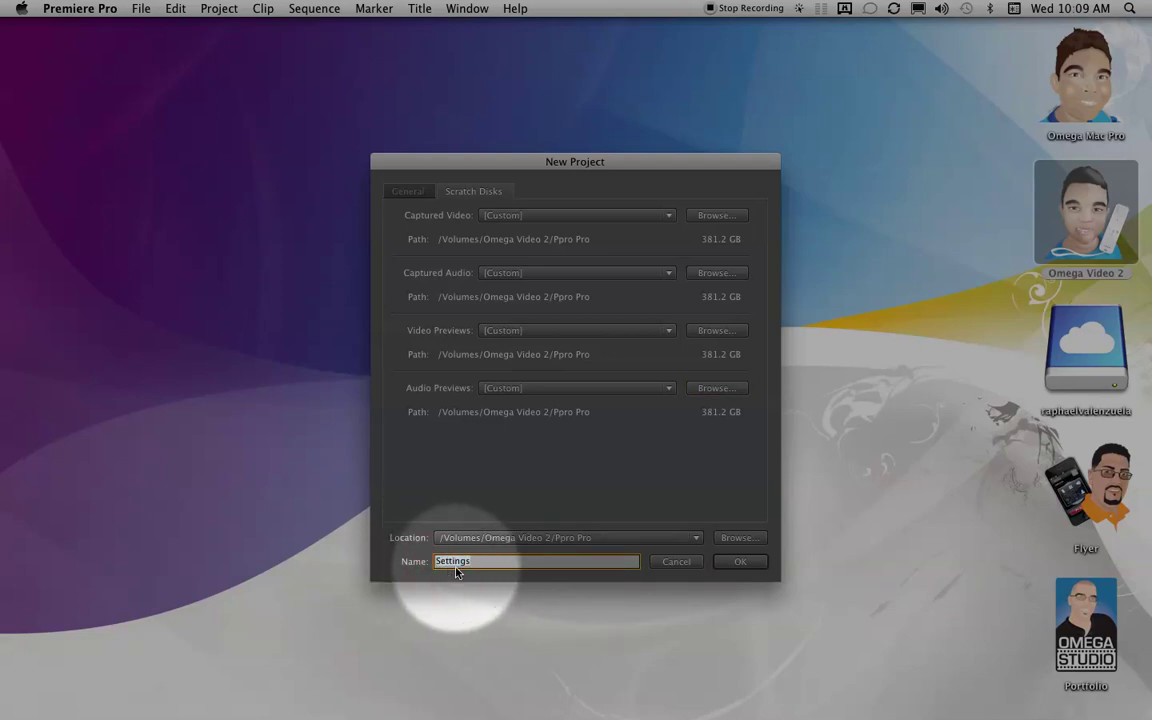
pyautogui.click(737, 563)
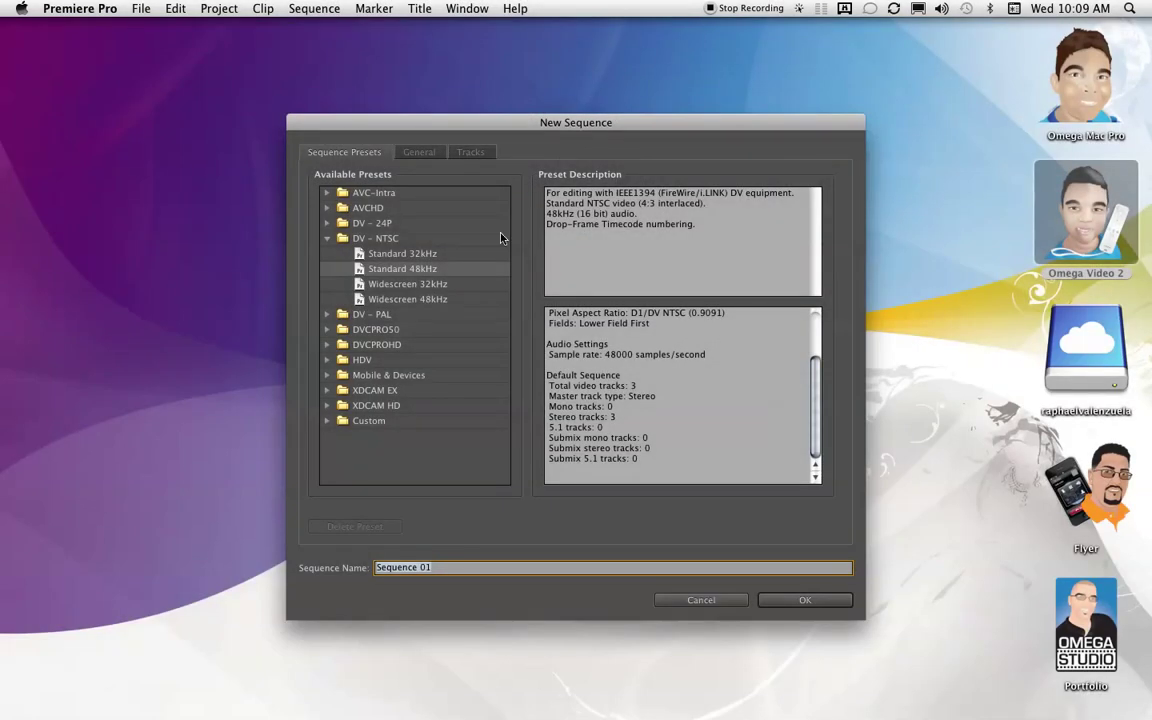
# - Examine the sequence preset categories and the editing modes available in the new sequence's general settings
pyautogui.click(327, 238)
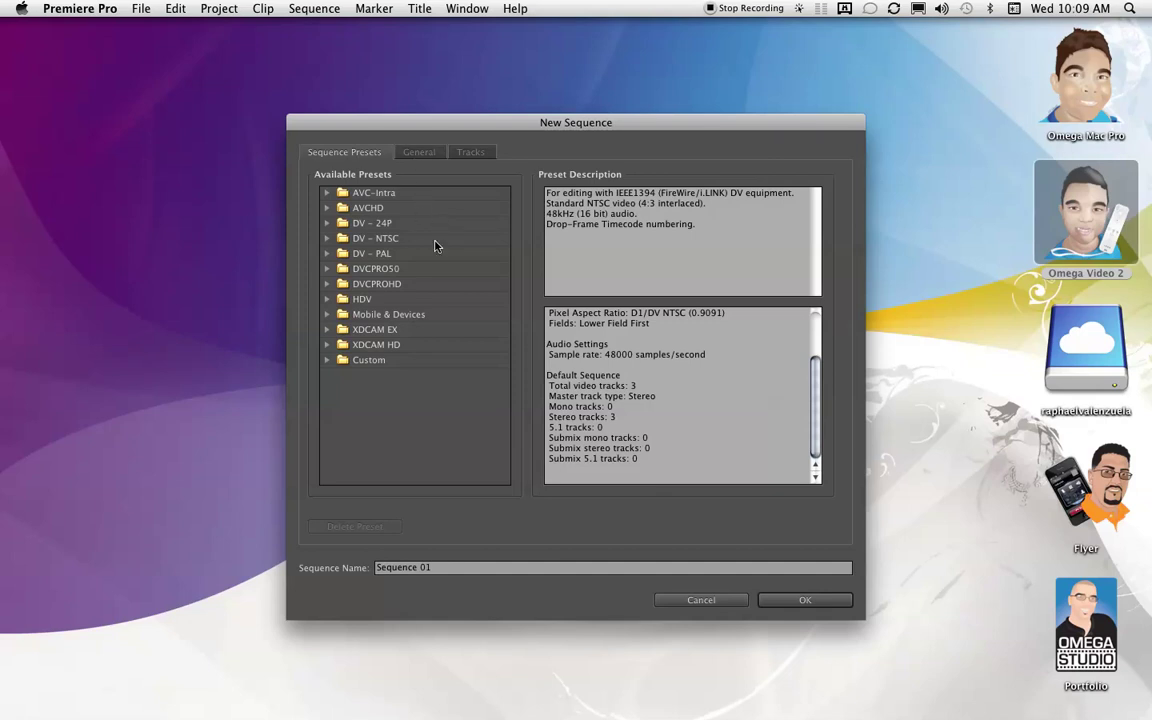
pyautogui.click(417, 153)
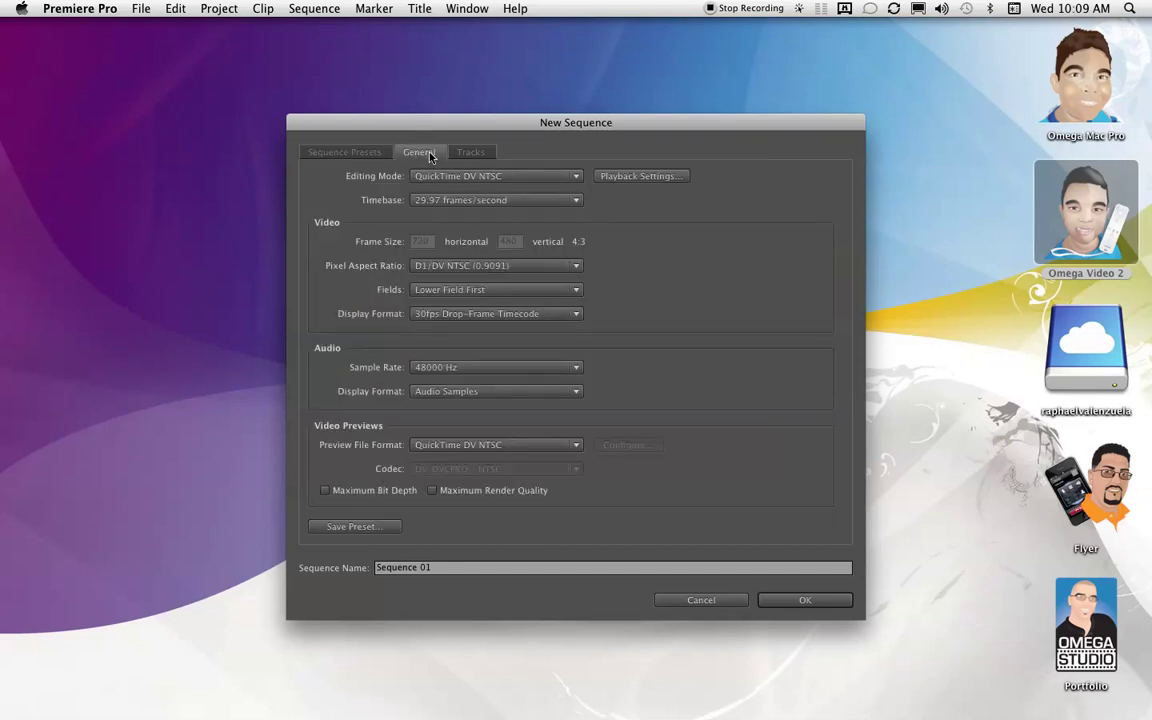
pyautogui.click(484, 179)
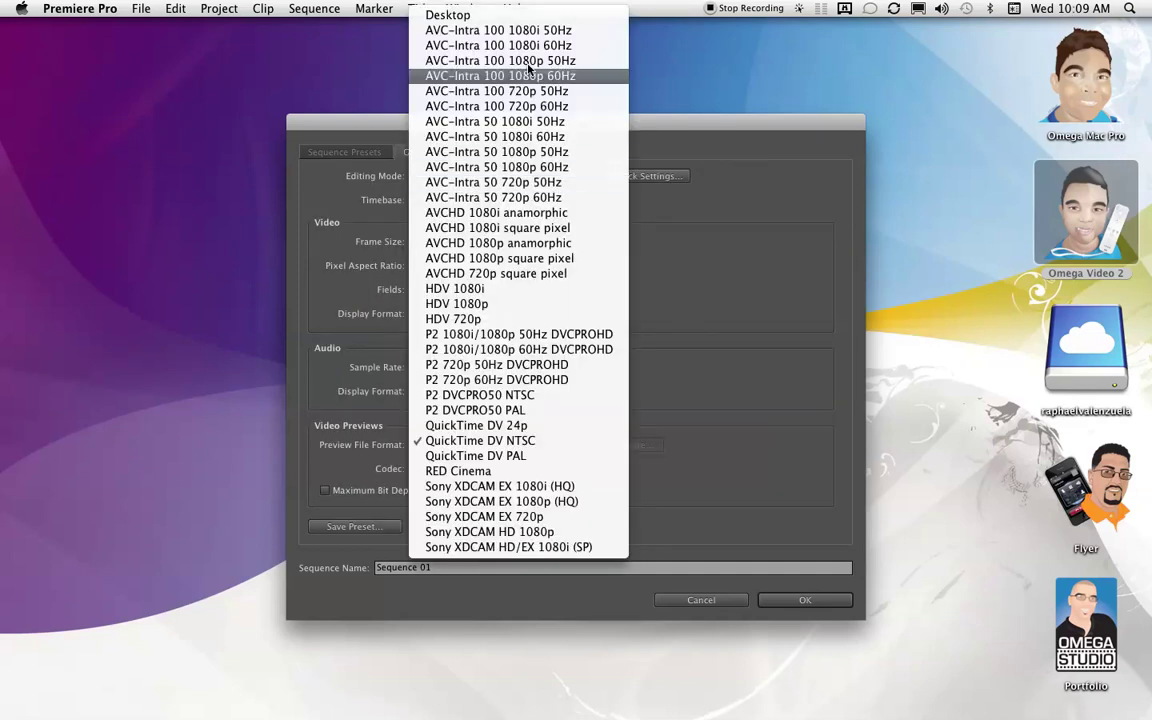
pyautogui.click(705, 173)
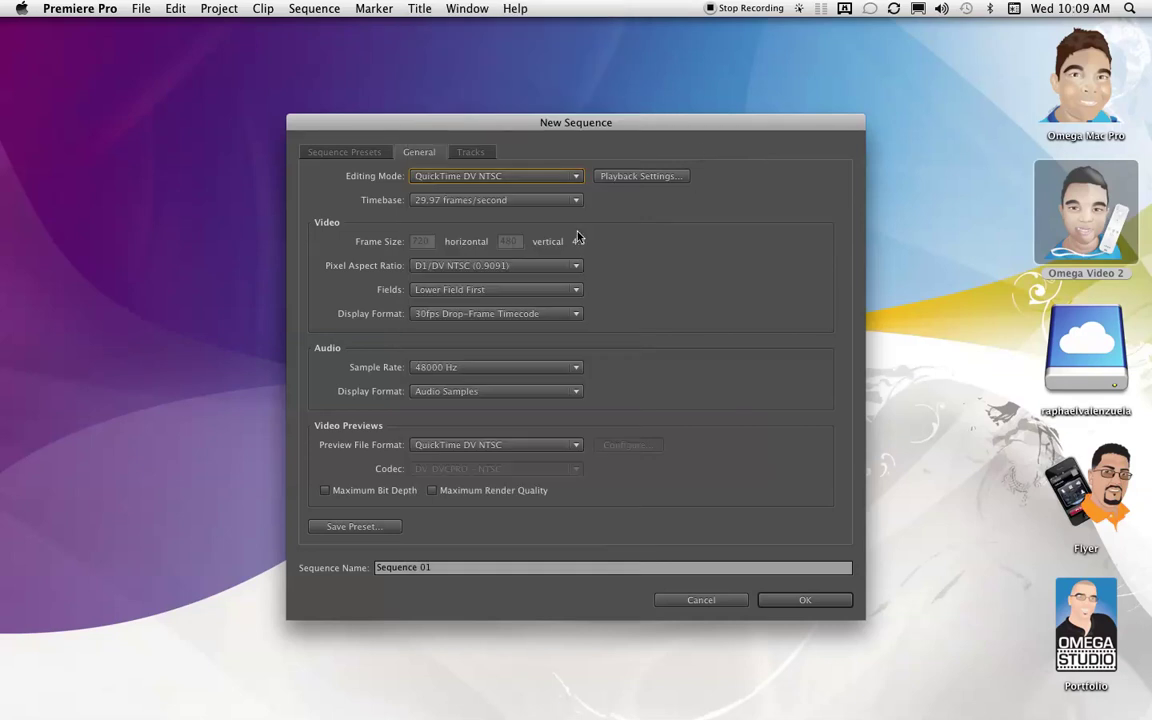
# - Examine the timebase and pixel aspect ratio options in the new sequence's general settings
pyautogui.click(478, 201)
pyautogui.click(697, 241)
pyautogui.click(442, 265)
pyautogui.click(784, 311)
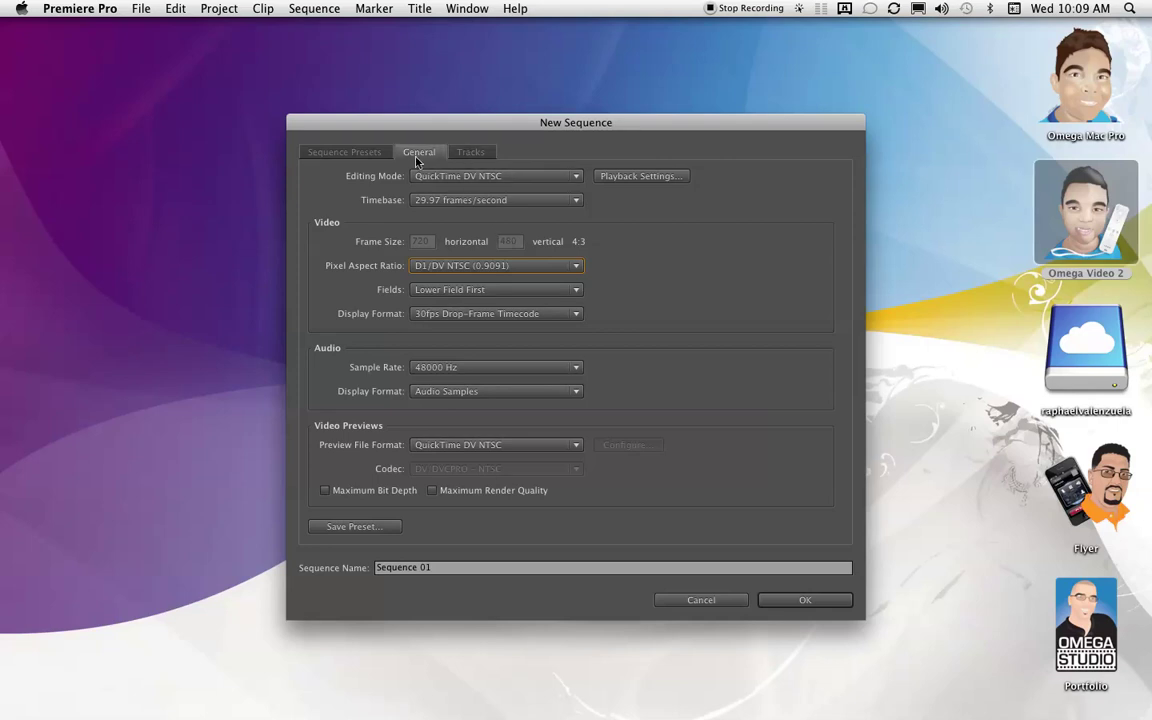
# - Choose the DV - NTSC Standard 48kHz sequence preset and review its description
pyautogui.click(336, 155)
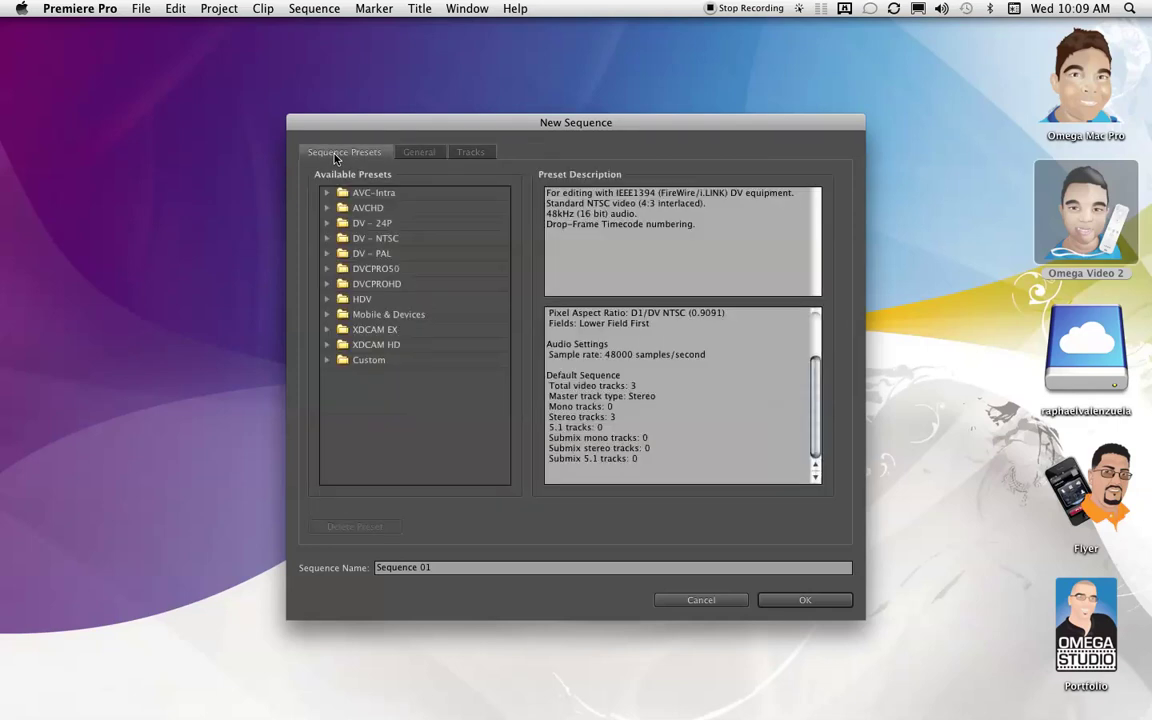
pyautogui.click(380, 240)
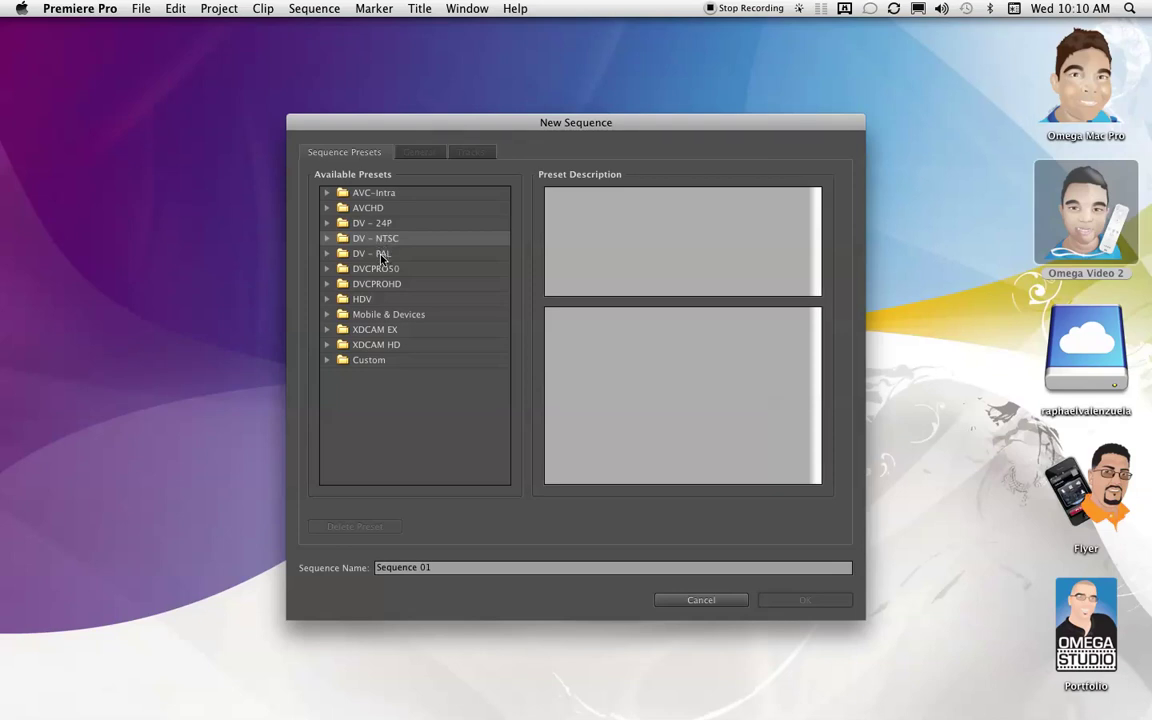
pyautogui.click(381, 256)
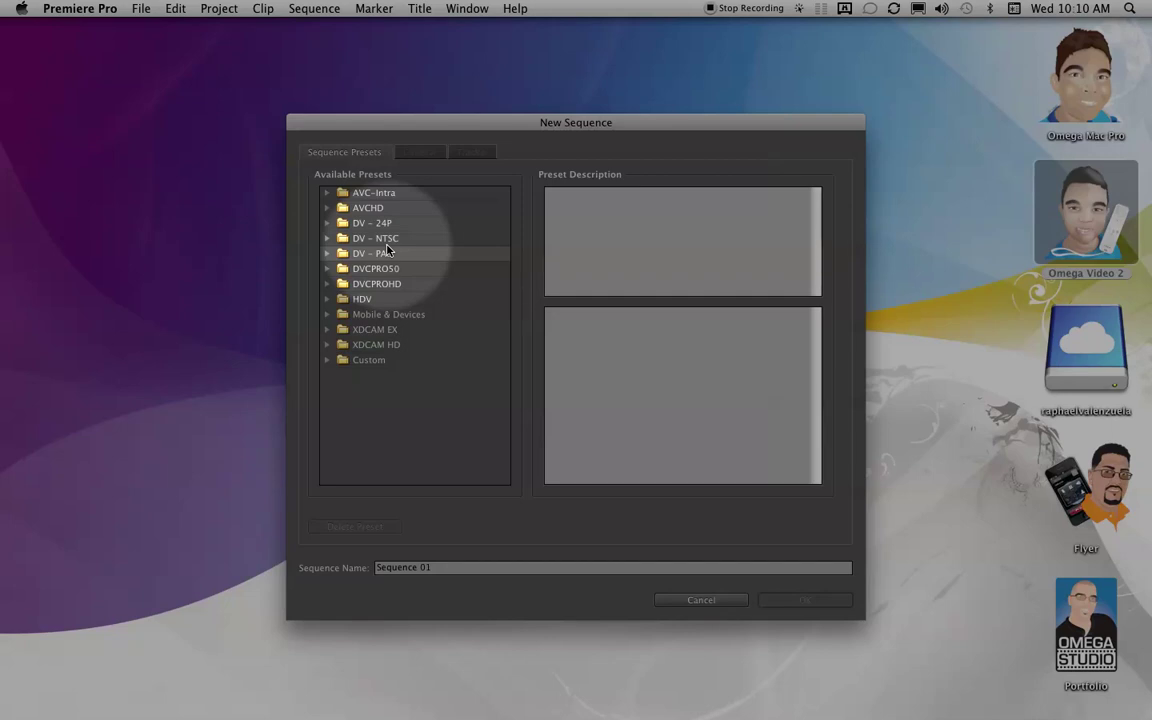
pyautogui.click(329, 242)
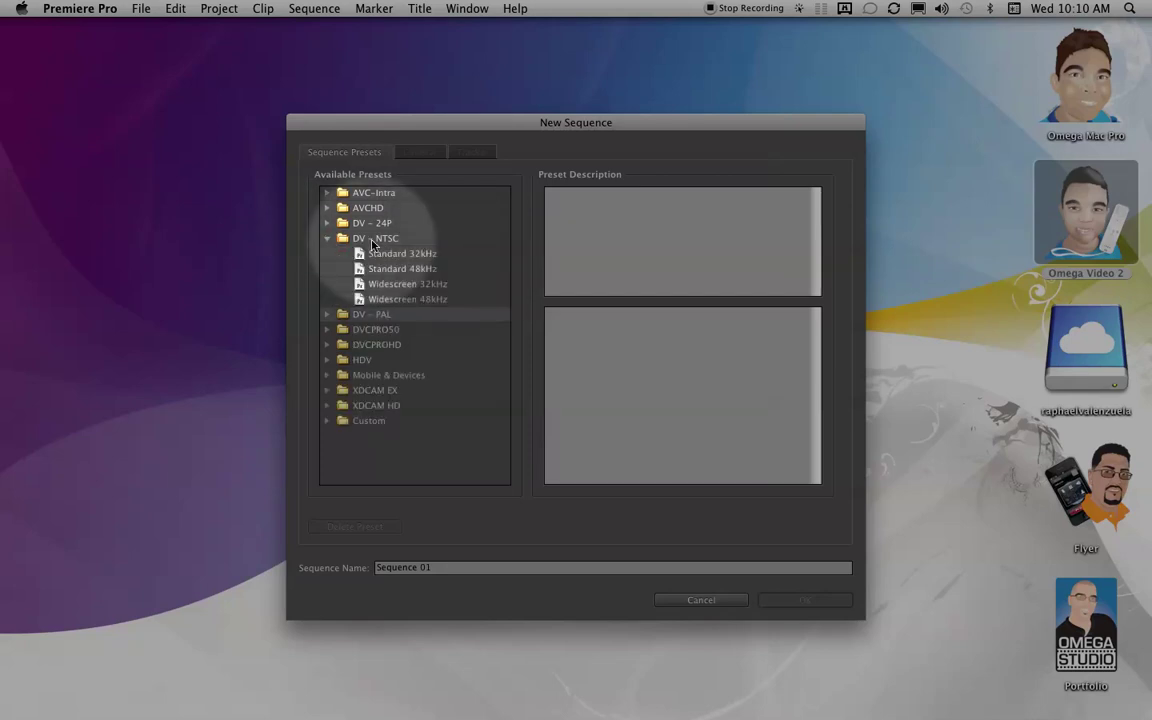
pyautogui.click(415, 275)
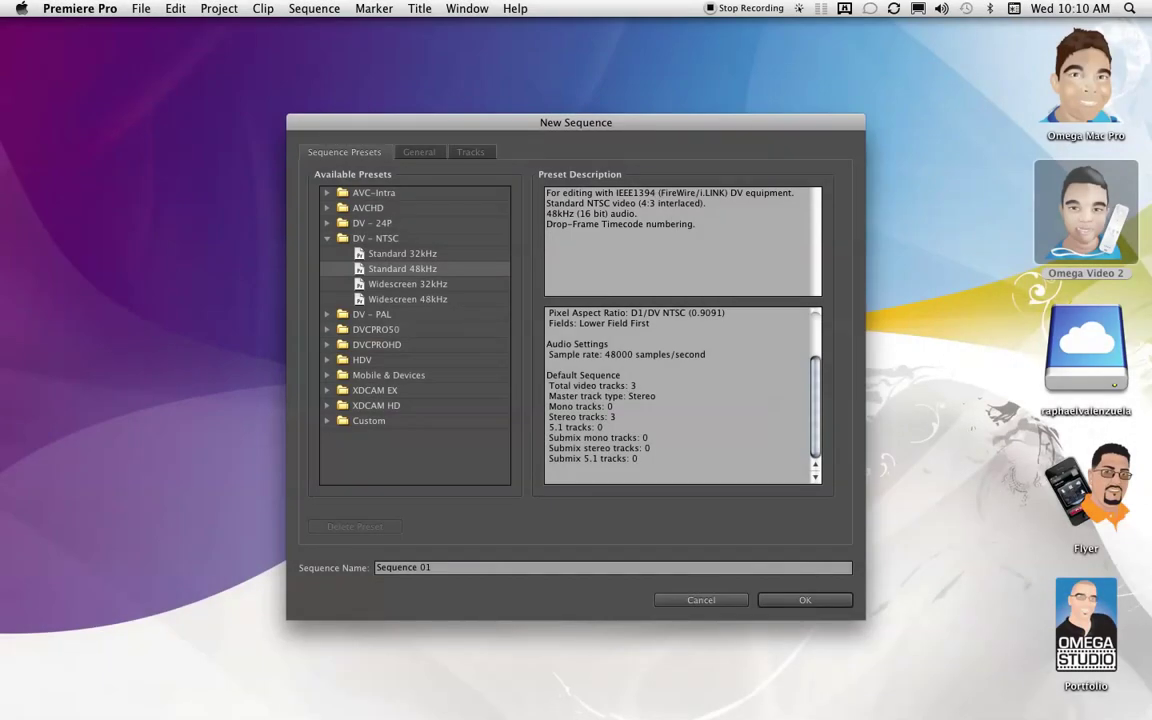
pyautogui.scroll(3, 682, 395)
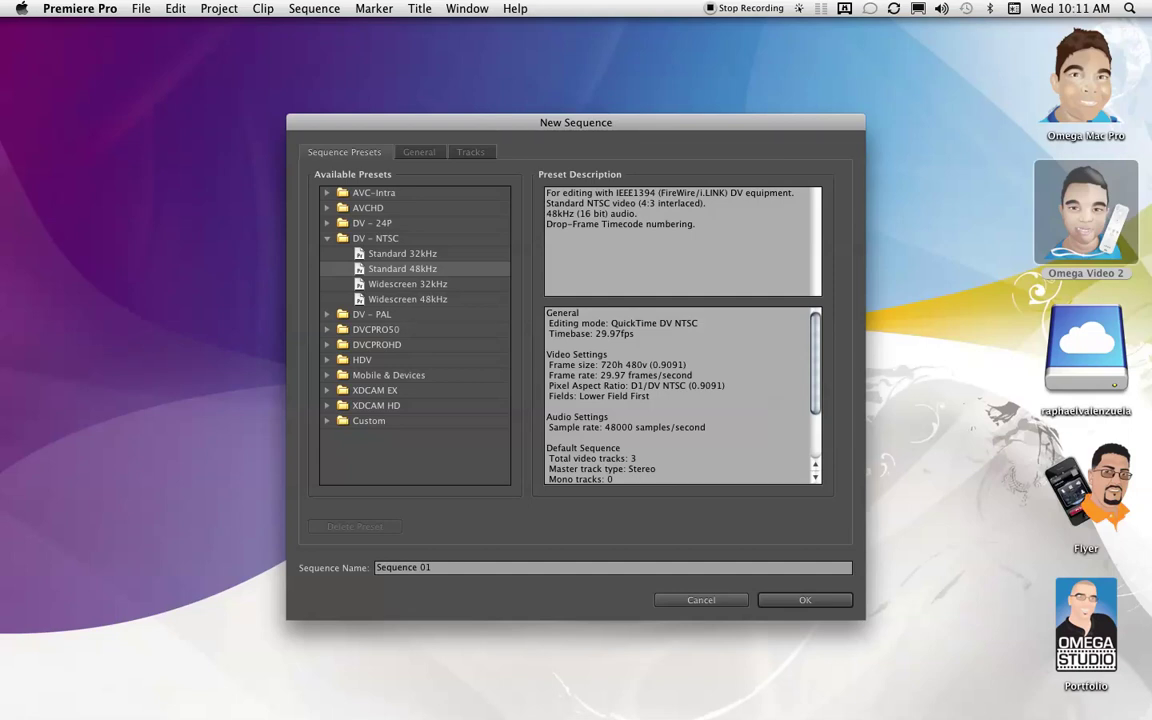
pyautogui.scroll(-3, 680, 400)
pyautogui.scroll(3, 680, 400)
# - Set the new sequence to 2 video tracks and 2 stereo audio tracks
pyautogui.click(467, 154)
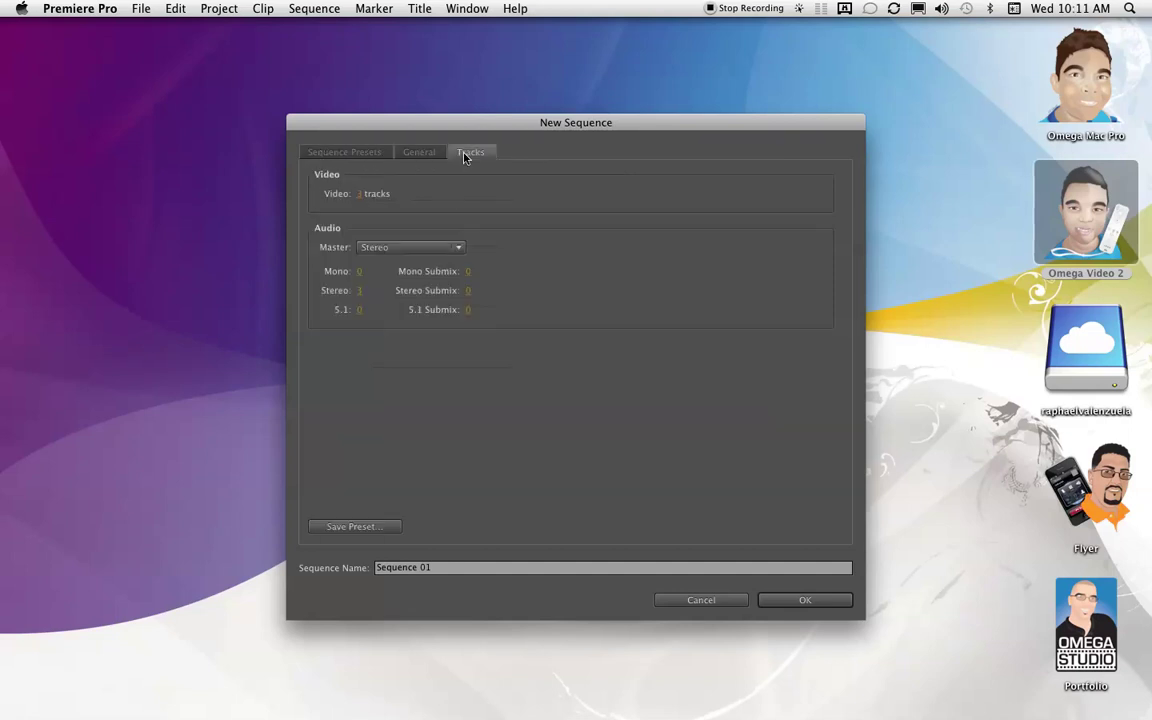
pyautogui.click(361, 195)
pyautogui.write('2')
pyautogui.press('Return')
pyautogui.click(359, 290)
pyautogui.write('2')
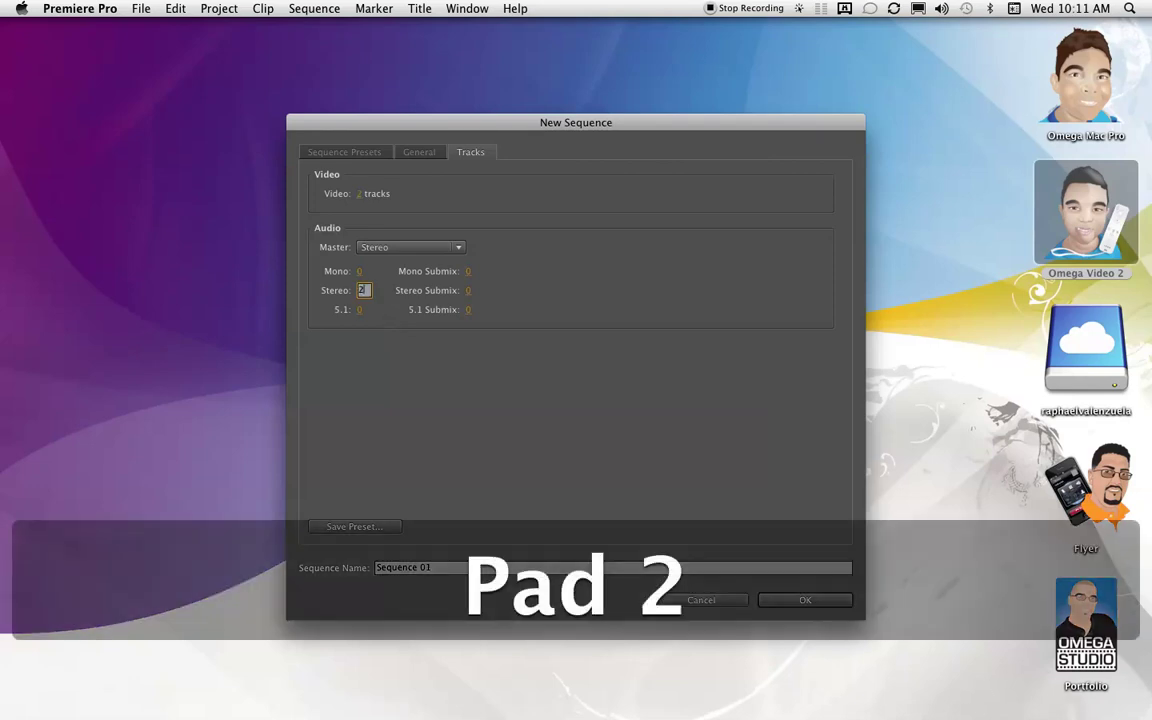
pyautogui.click(392, 366)
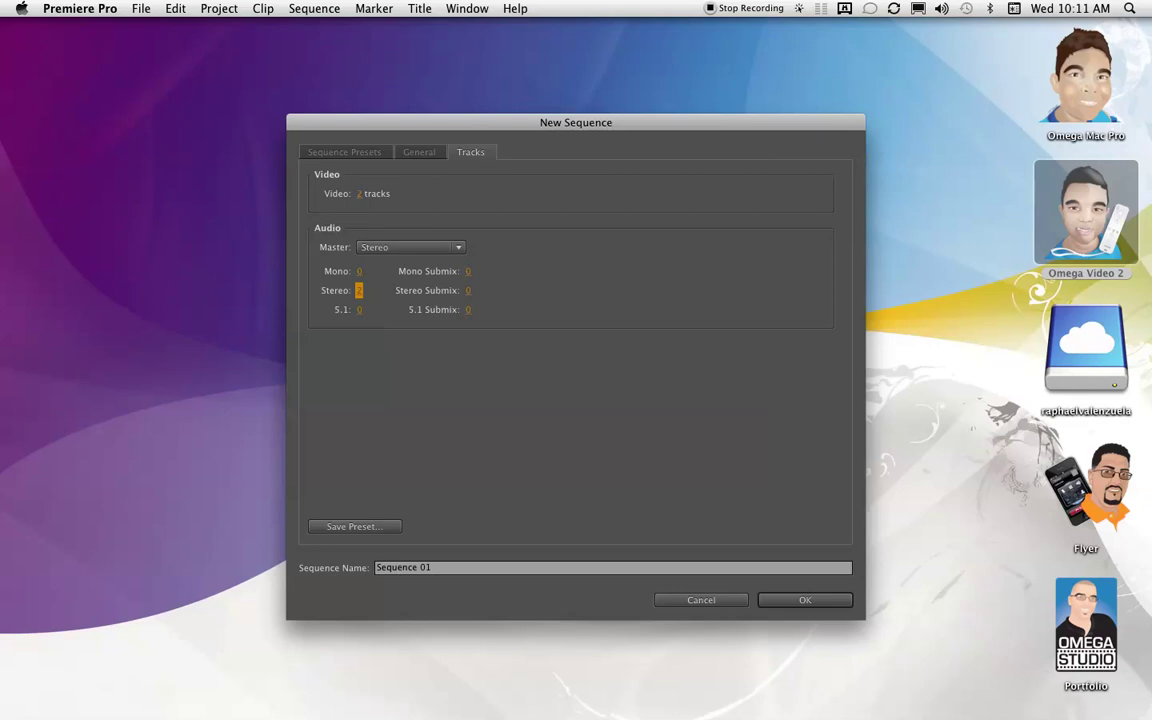
# - Name the sequence "Settings" and create it
pyautogui.press('Tab')
pyautogui.write('S')
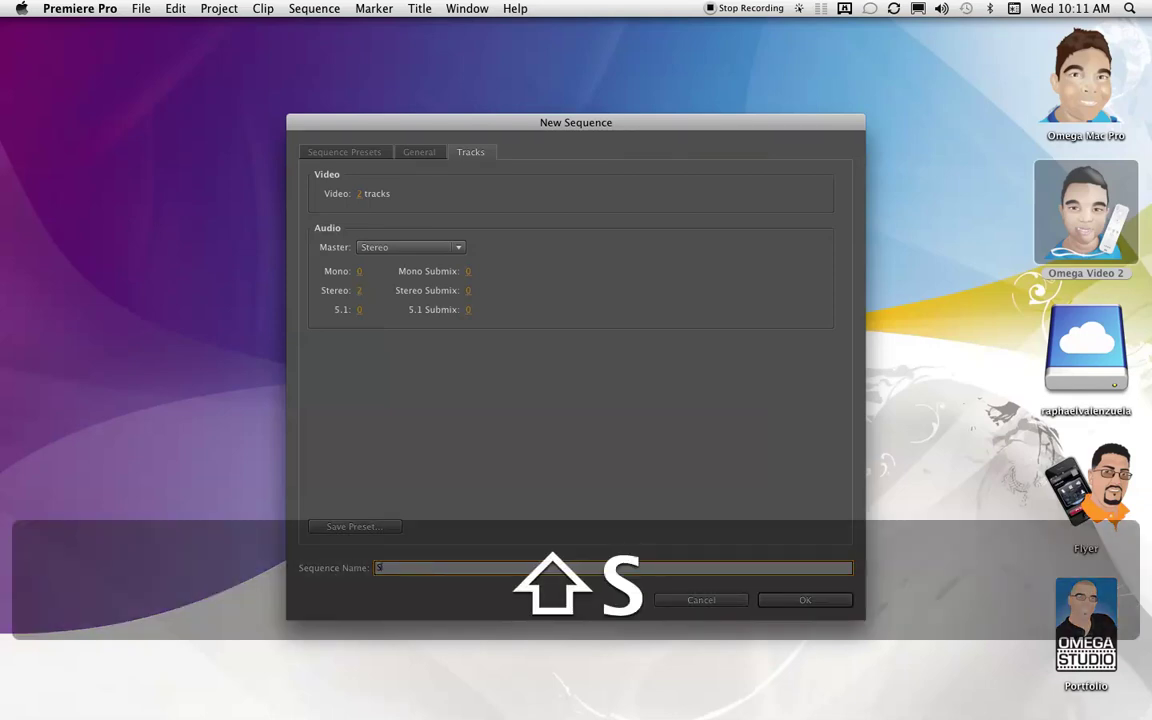
pyautogui.write('ettings')
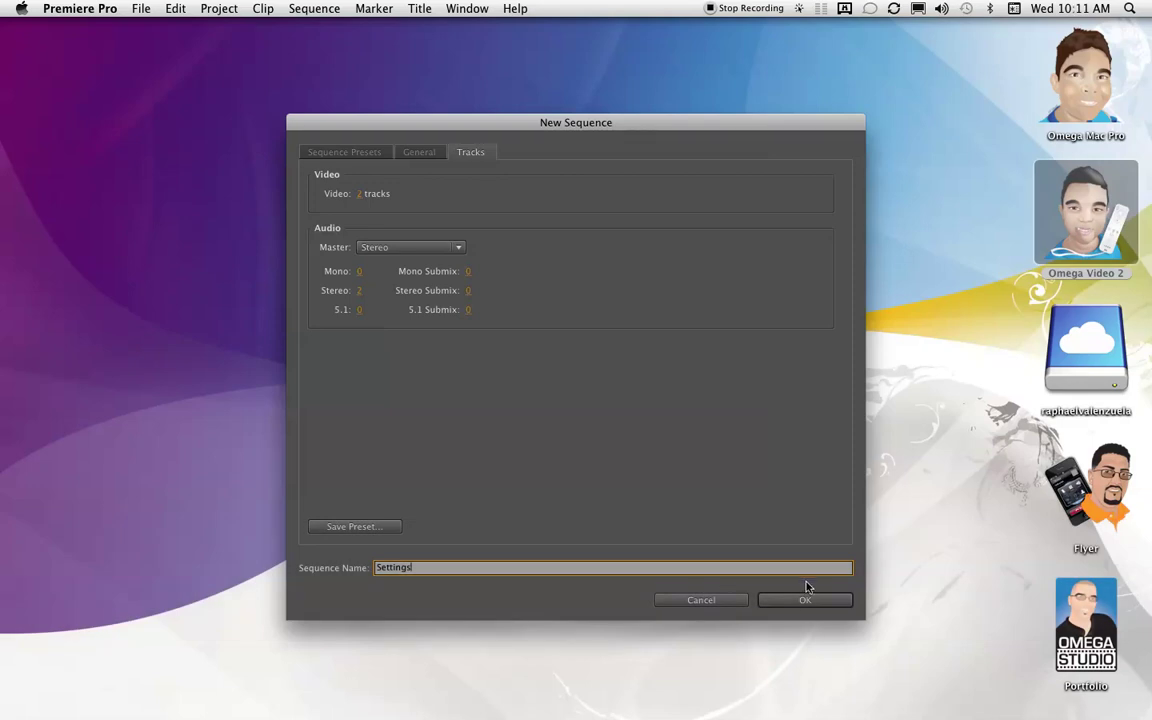
pyautogui.click(800, 601)
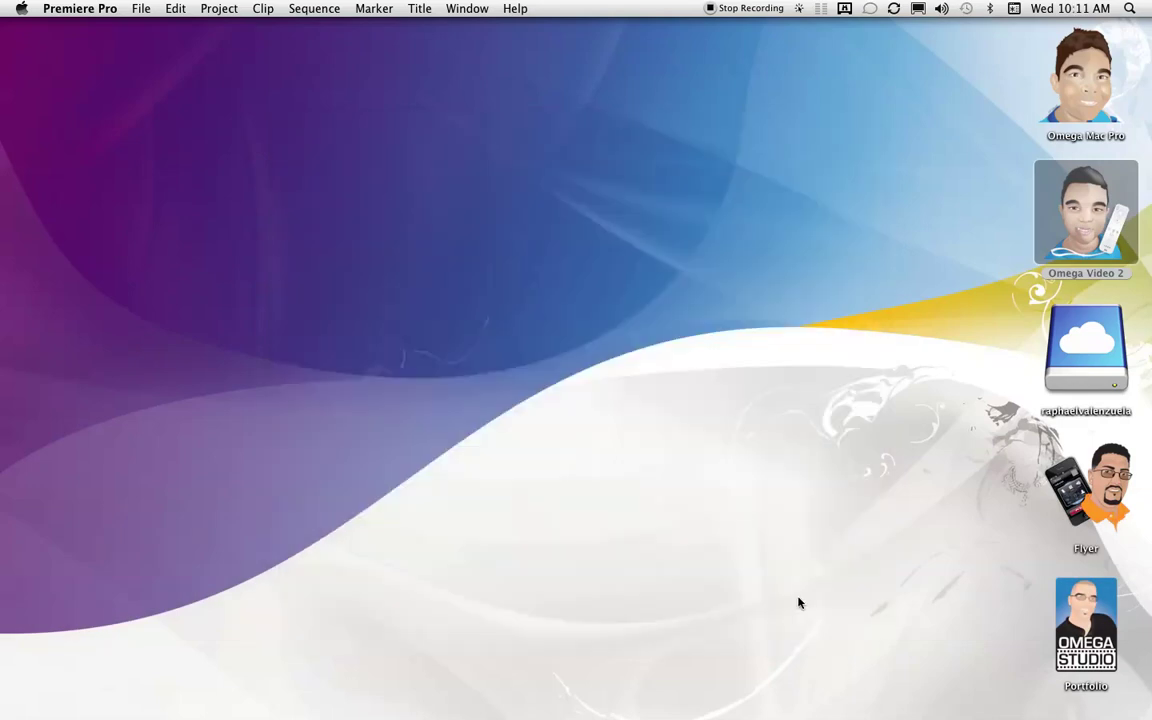